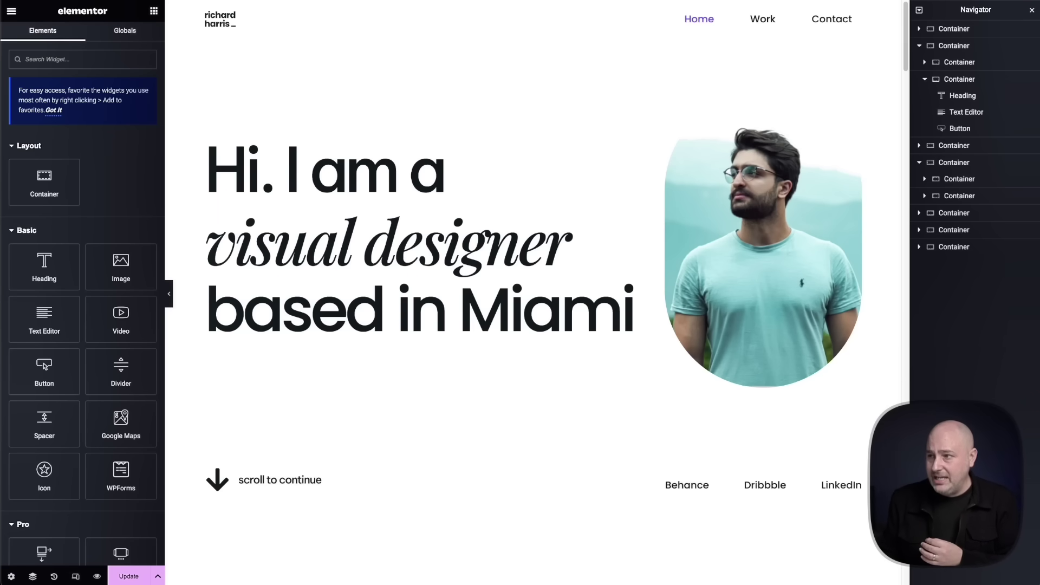
Save the about section container as an Elementor template named WPCrafter
{"action": "scroll", "coordinate": [540, 138], "scroll_direction": "down", "scroll_amount": 8}
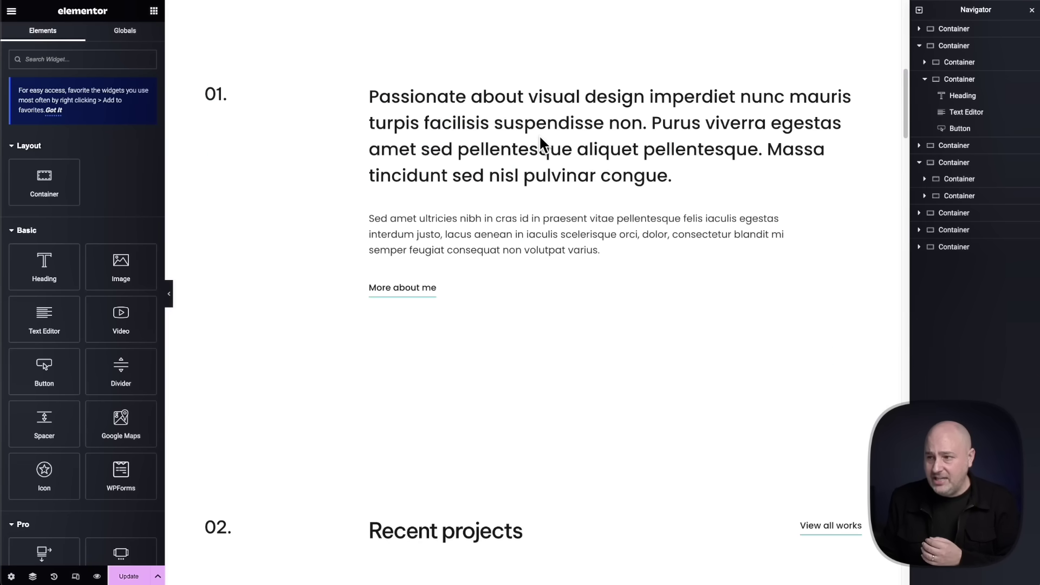
{"action": "scroll", "coordinate": [540, 139], "scroll_direction": "up", "scroll_amount": 1}
{"action": "right_click", "coordinate": [515, 140]}
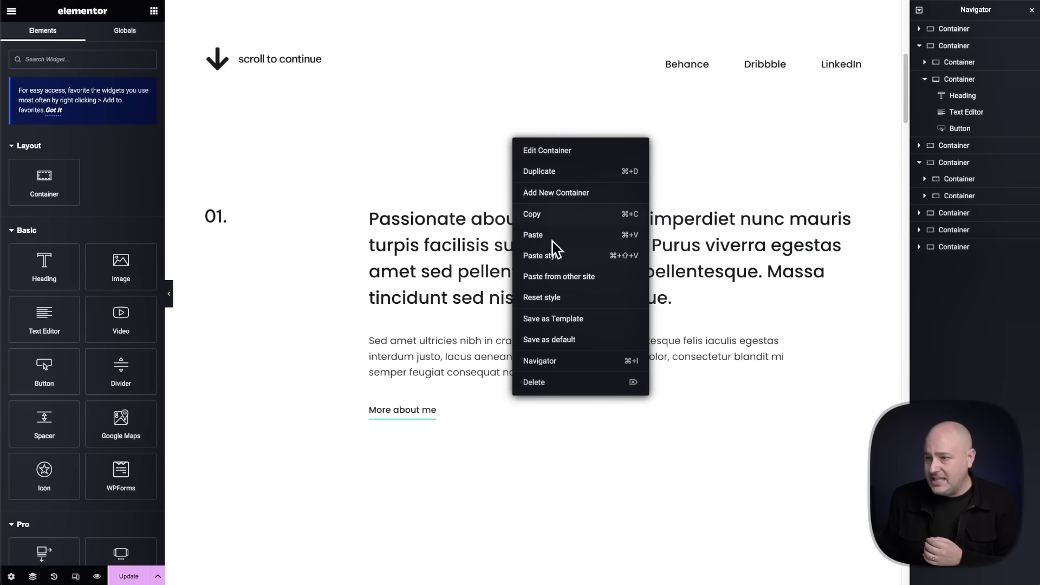
{"action": "left_click", "coordinate": [544, 330]}
{"action": "left_click", "coordinate": [467, 263]}
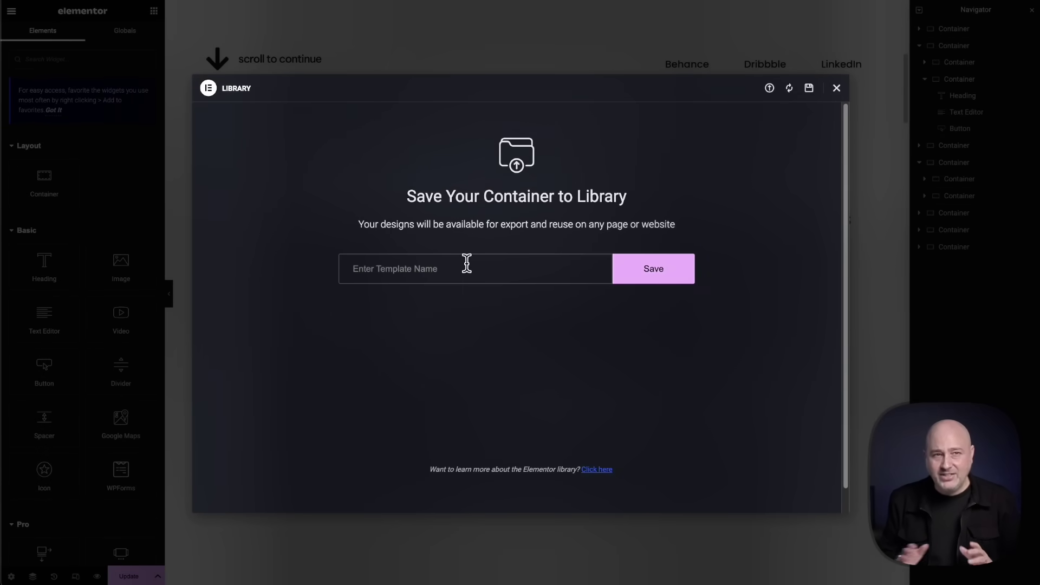
{"action": "type", "text": "WPCrafter"}
{"action": "left_click", "coordinate": [653, 277]}
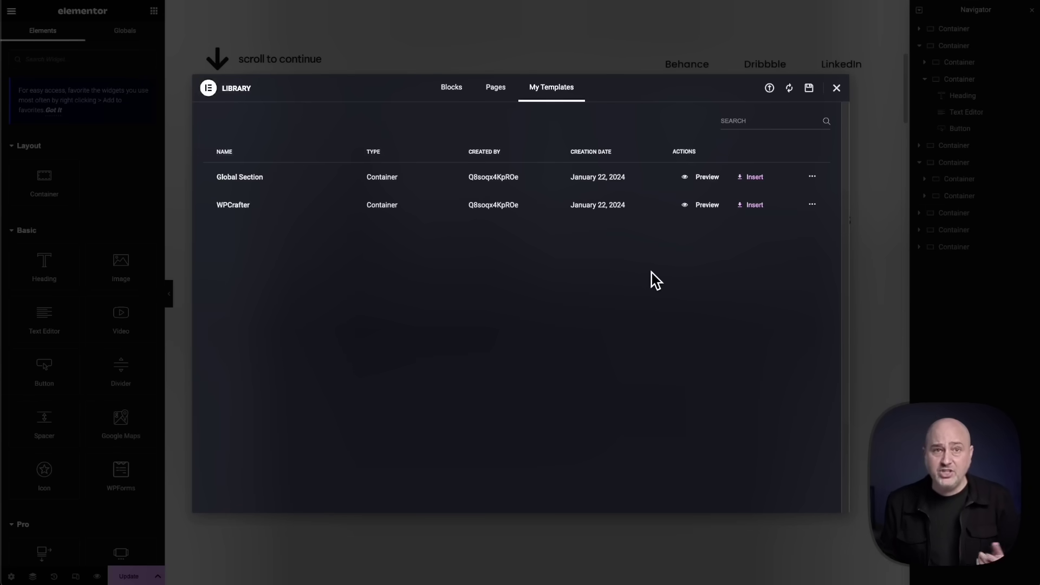
Insert the saved WPCrafter template into the empty container below 'Want to work together?'
{"action": "left_click", "coordinate": [836, 88]}
{"action": "scroll", "coordinate": [661, 180], "scroll_direction": "down", "scroll_amount": 1}
{"action": "scroll", "coordinate": [661, 179], "scroll_direction": "down", "scroll_amount": 20}
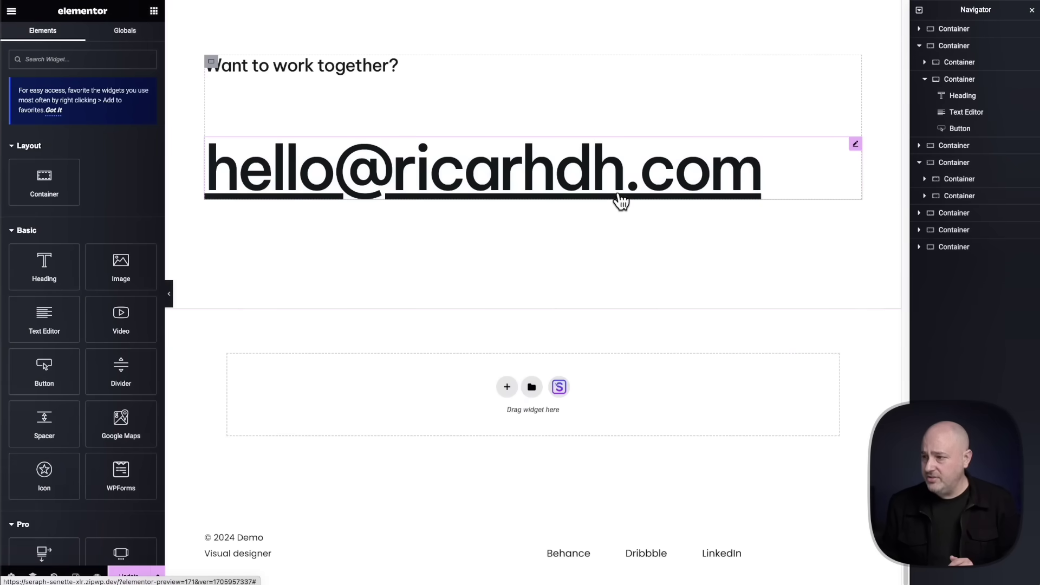
{"action": "left_click", "coordinate": [531, 387]}
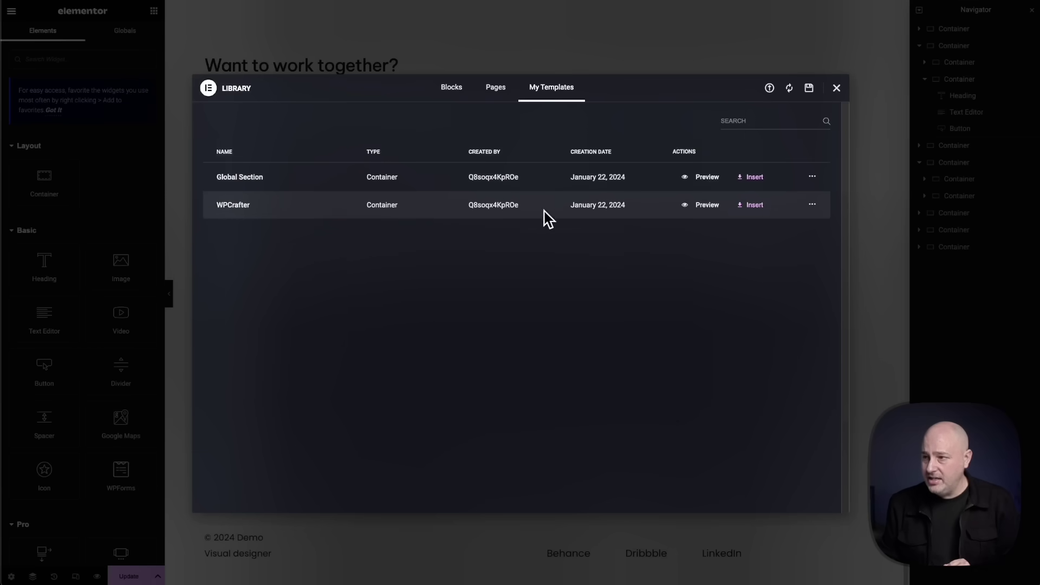
{"action": "left_click", "coordinate": [754, 206]}
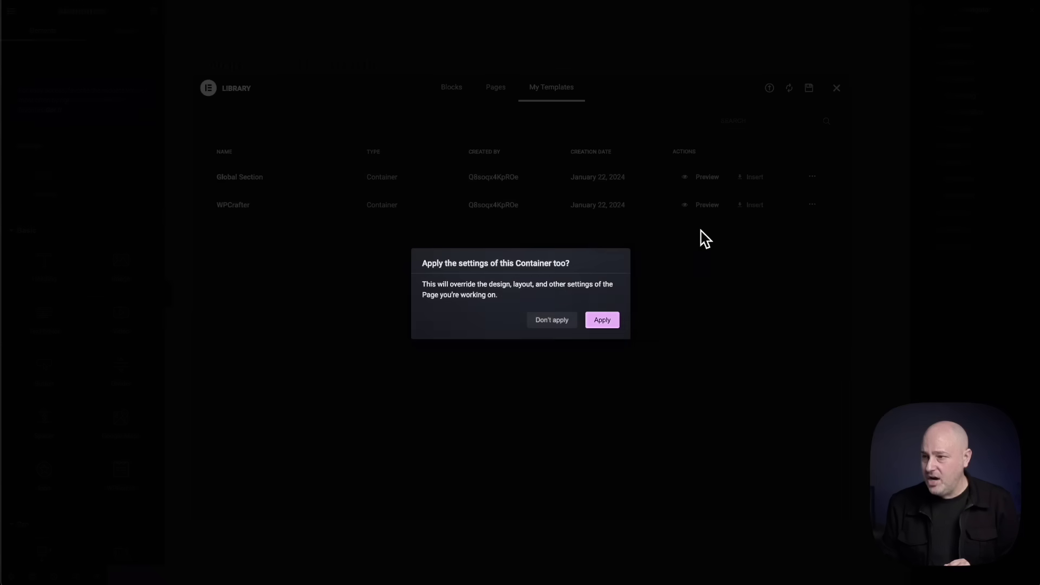
{"action": "left_click", "coordinate": [608, 324]}
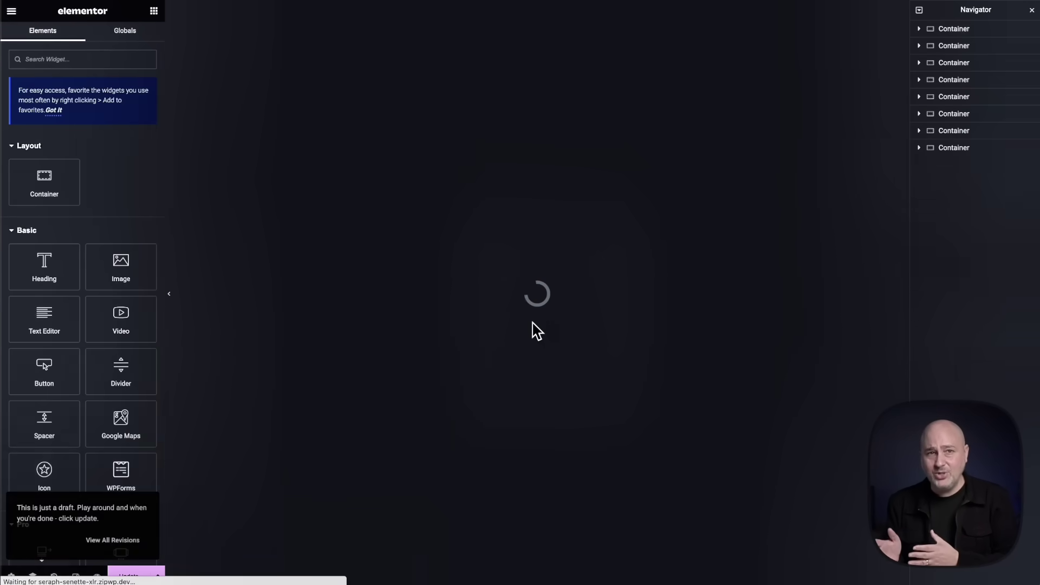
{"action": "scroll", "coordinate": [477, 352], "scroll_direction": "down", "scroll_amount": 15}
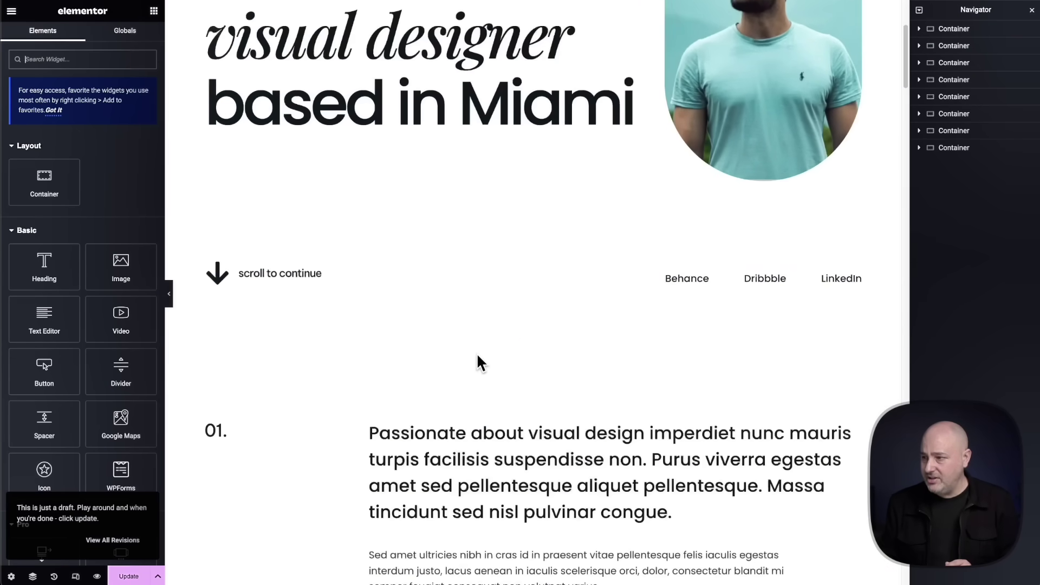
{"action": "scroll", "coordinate": [494, 343], "scroll_direction": "down", "scroll_amount": 10}
{"action": "scroll", "coordinate": [495, 344], "scroll_direction": "up", "scroll_amount": 5}
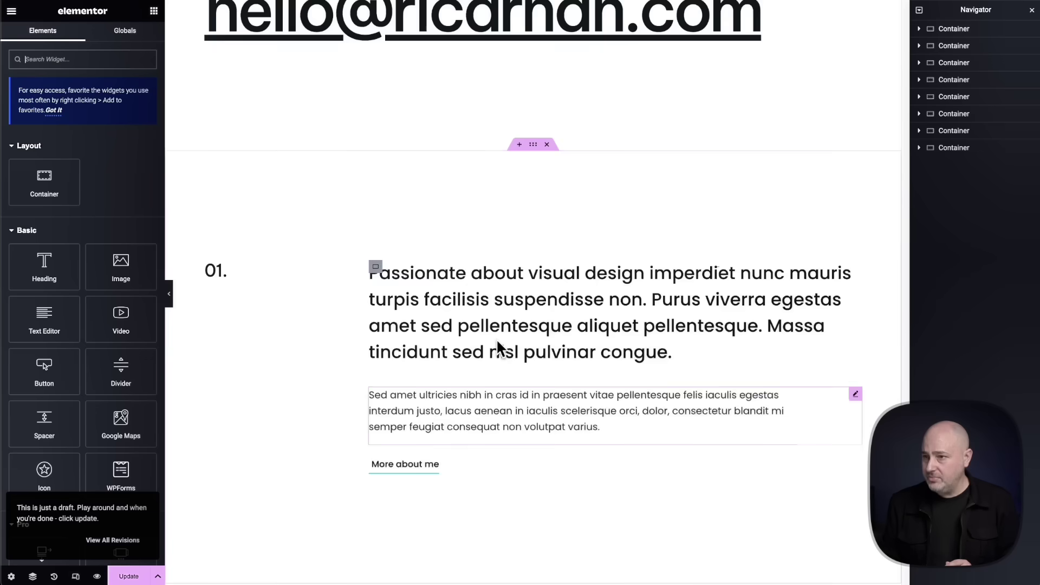
{"action": "scroll", "coordinate": [496, 339], "scroll_direction": "down", "scroll_amount": 1}
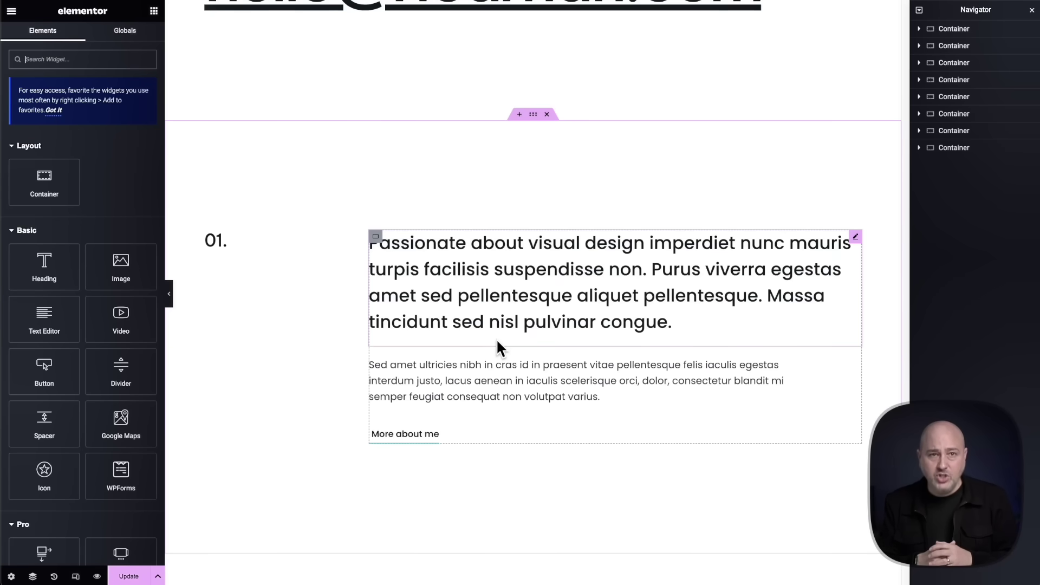
{"action": "scroll", "coordinate": [323, 171], "scroll_direction": "down", "scroll_amount": 5}
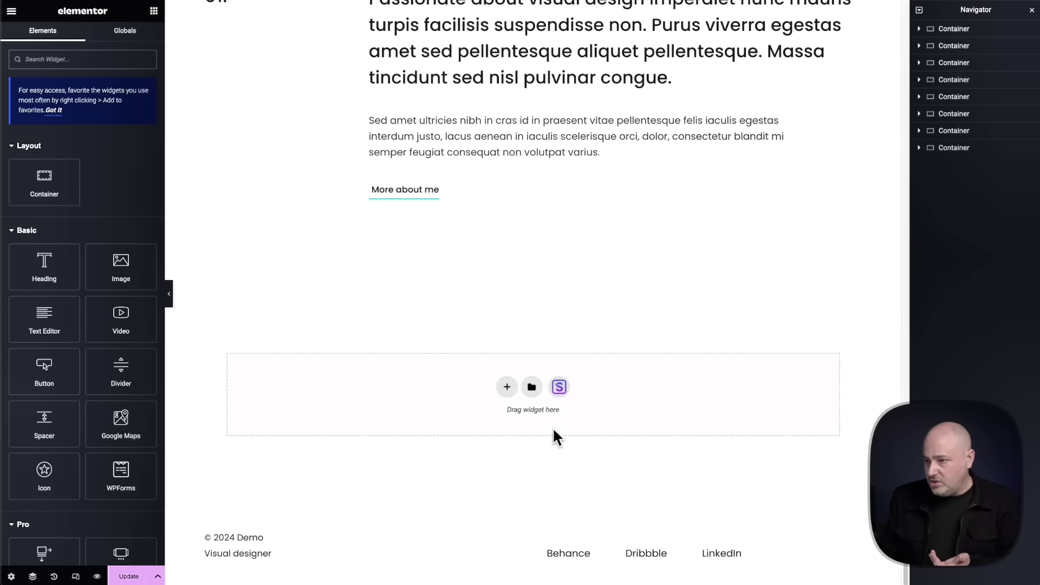
Add a one-column container near the page bottom and drop a Template widget into it
{"action": "left_click", "coordinate": [506, 387]}
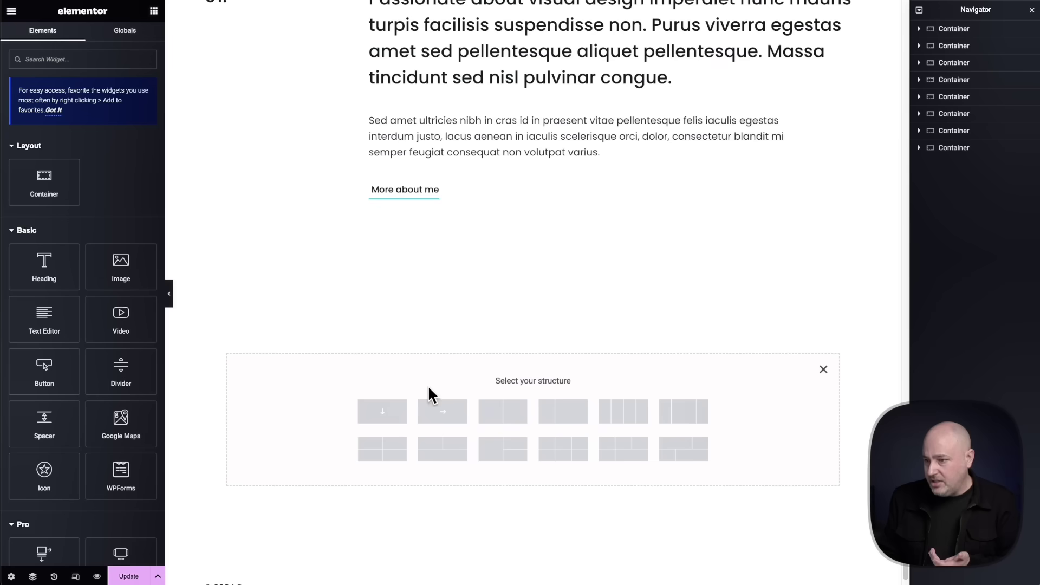
{"action": "left_click", "coordinate": [389, 416]}
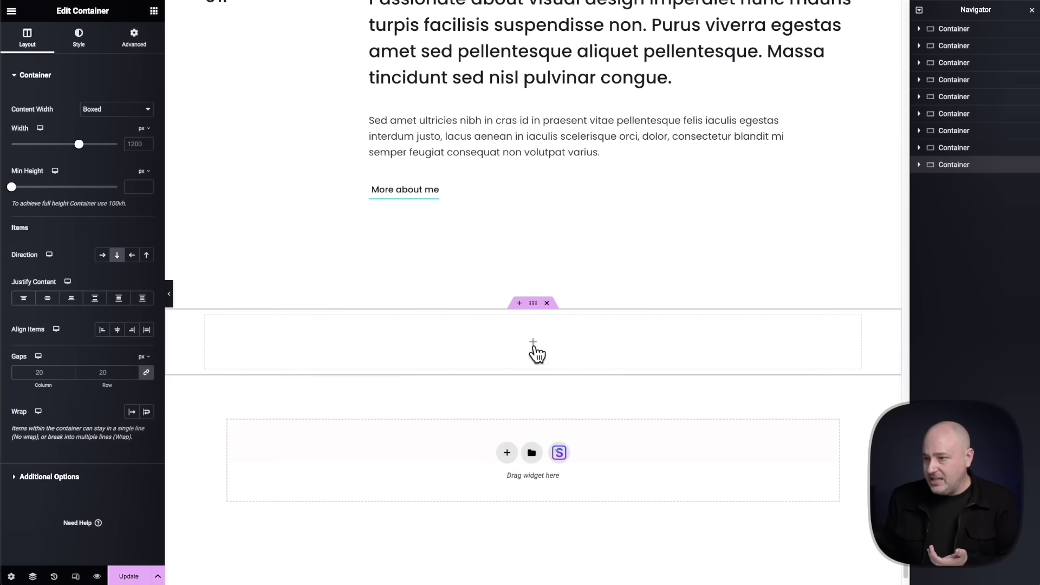
{"action": "left_click", "coordinate": [153, 11]}
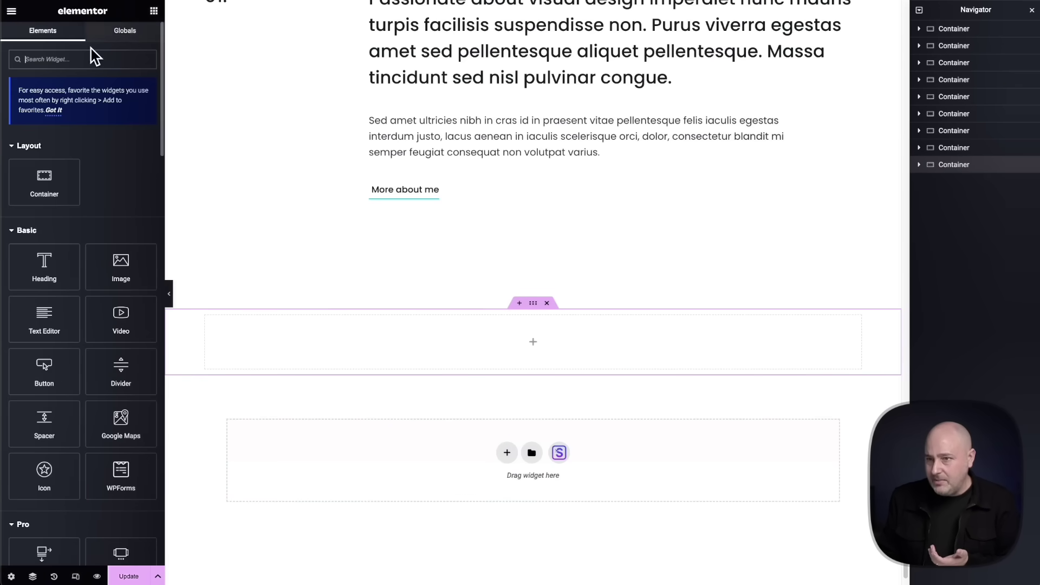
{"action": "left_click", "coordinate": [93, 57]}
{"action": "type", "text": "template"}
{"action": "left_click_drag", "start_coordinate": [55, 168], "coordinate": [403, 344]}
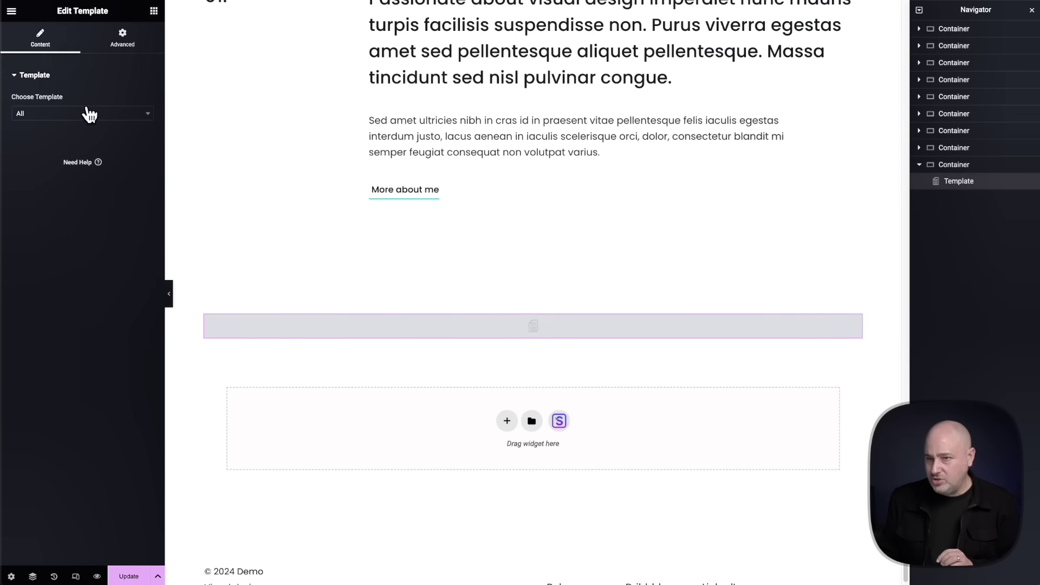
Set the Template widget to display the WPCrafter template
{"action": "left_click", "coordinate": [87, 113]}
{"action": "type", "text": "wpc"}
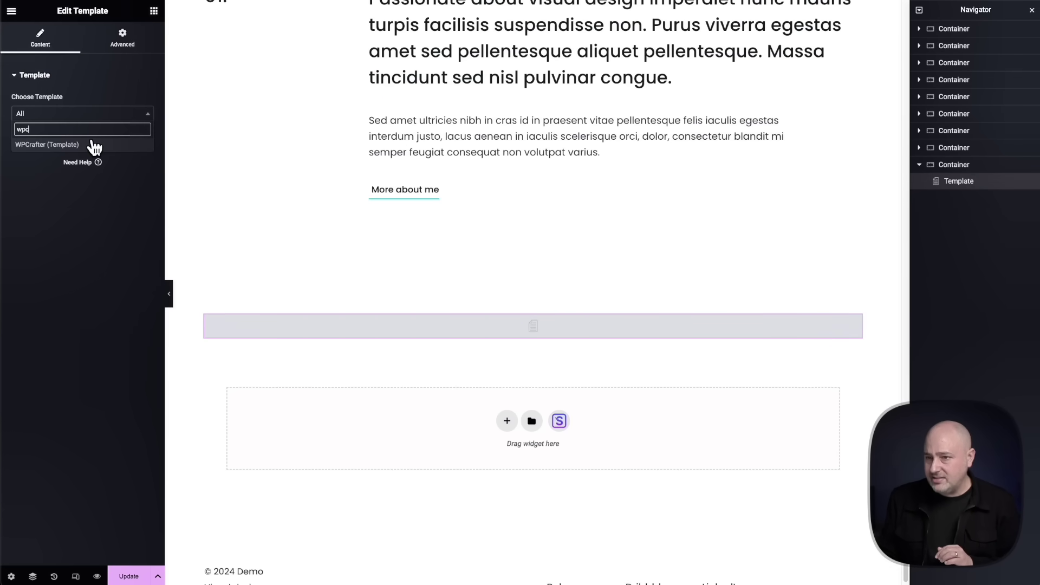
{"action": "left_click", "coordinate": [65, 145]}
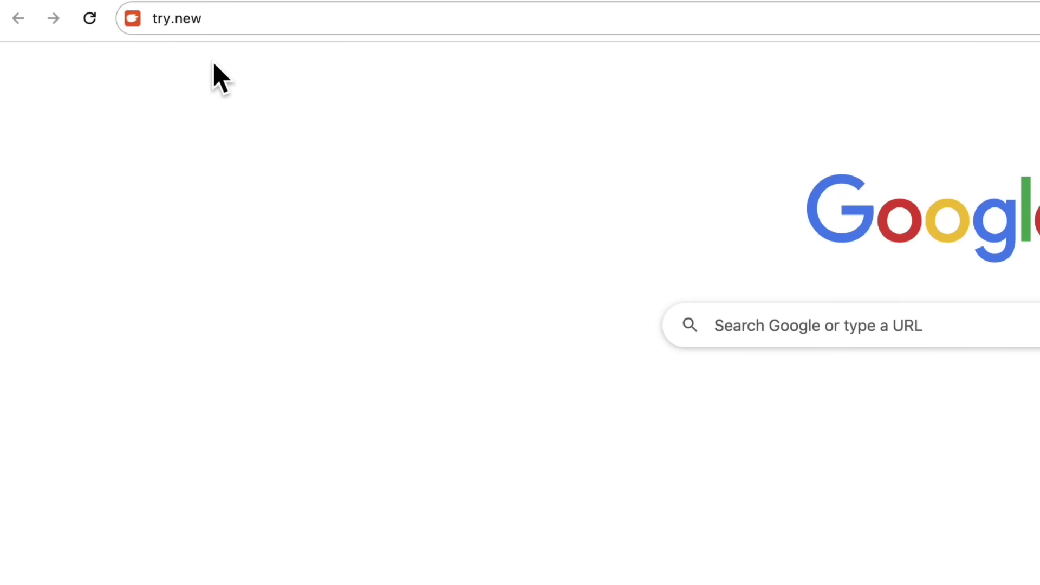
Select the Chrome address bar to go to try.new for a new WordPress site
{"action": "left_click", "coordinate": [229, 20]}
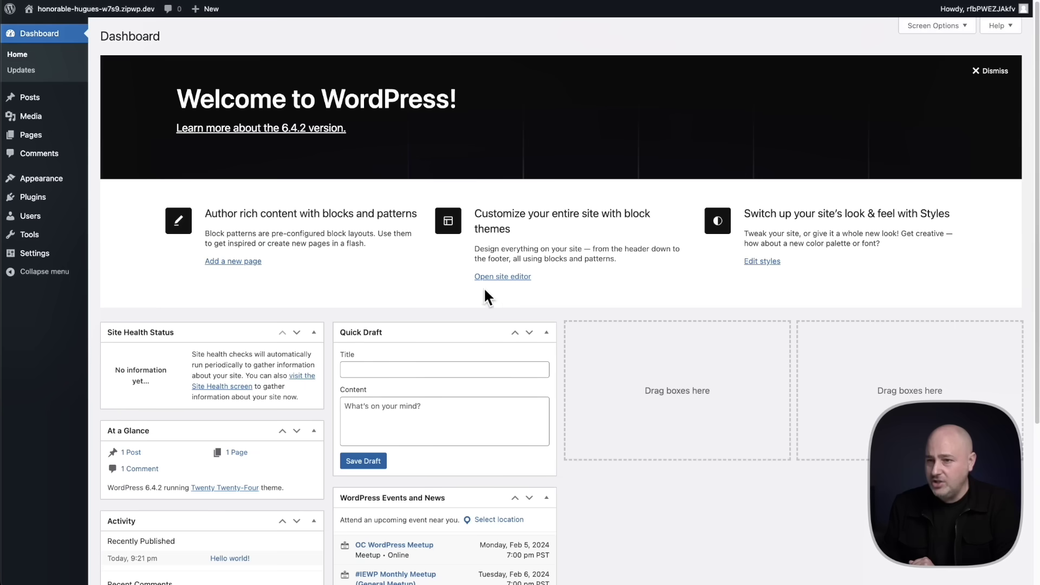
Install the Gutenberg plugin from Plugins > Add New Plugin
{"action": "mouse_move", "coordinate": [60, 203]}
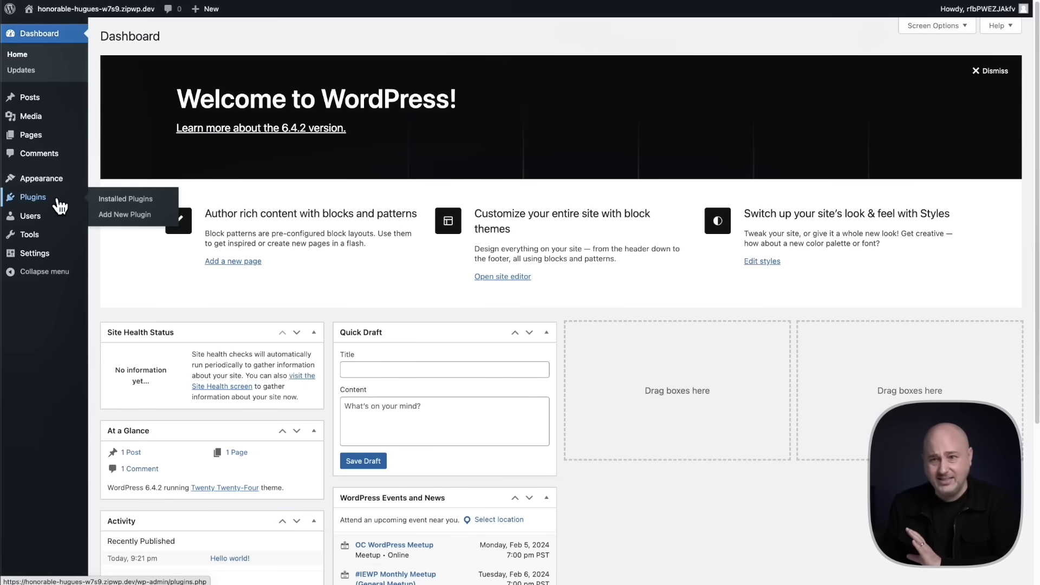
{"action": "left_click", "coordinate": [131, 217]}
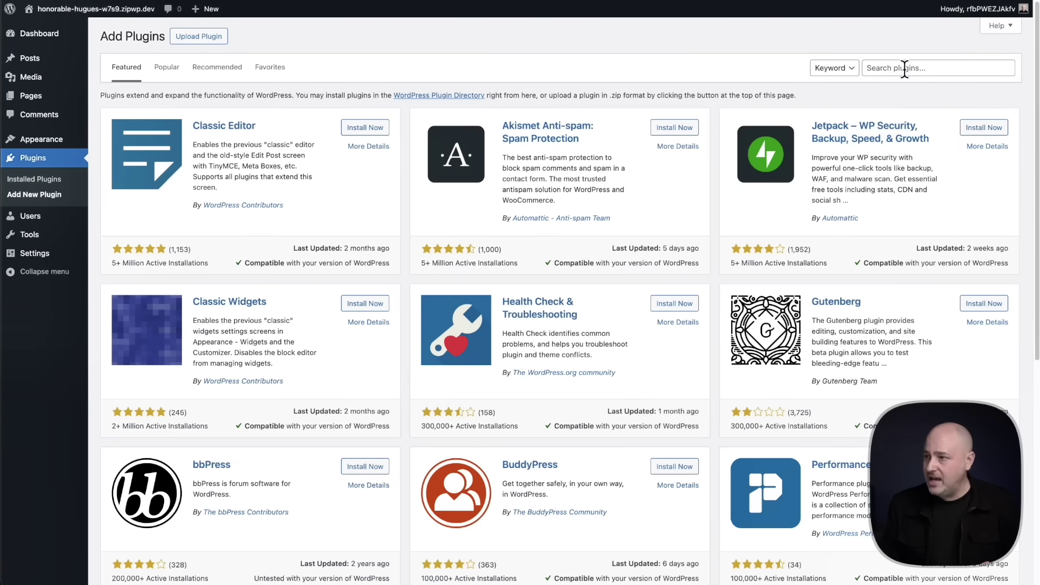
{"action": "left_click", "coordinate": [905, 68]}
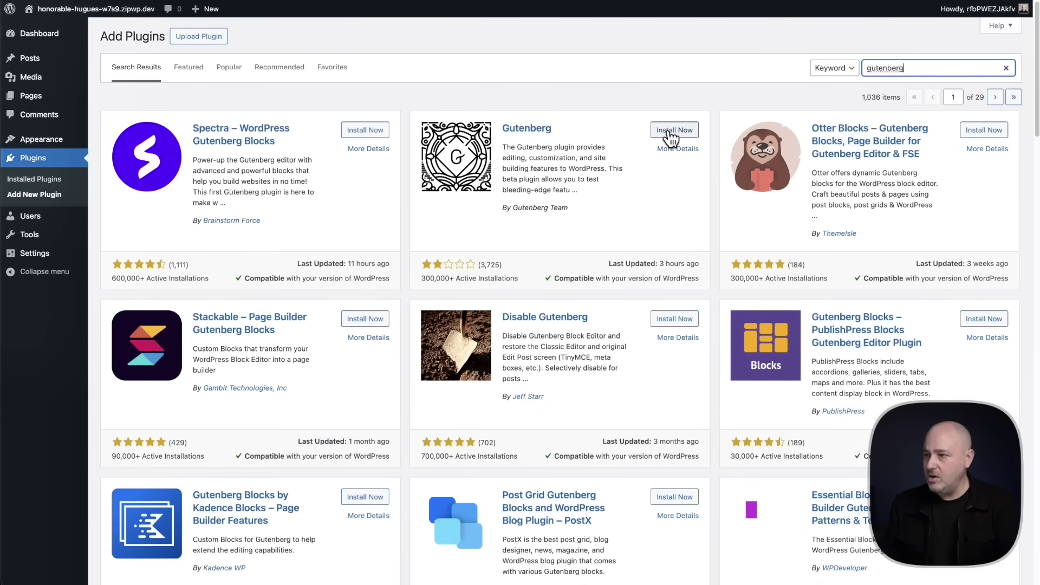
{"action": "left_click", "coordinate": [671, 133]}
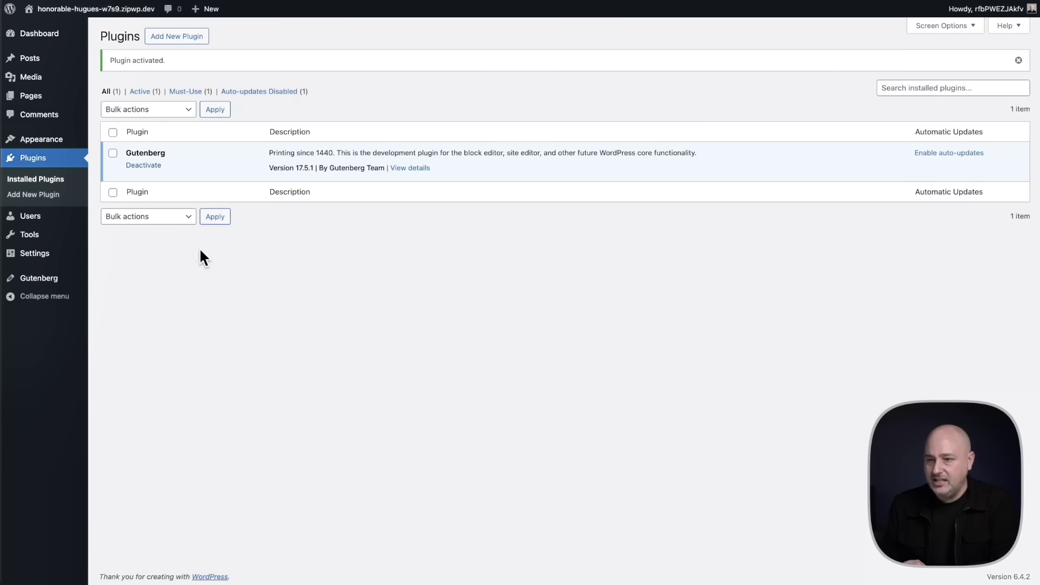
Enable and save Gutenberg's Pattern overrides experiment, then go to Pages > All Pages
{"action": "mouse_move", "coordinate": [47, 281]}
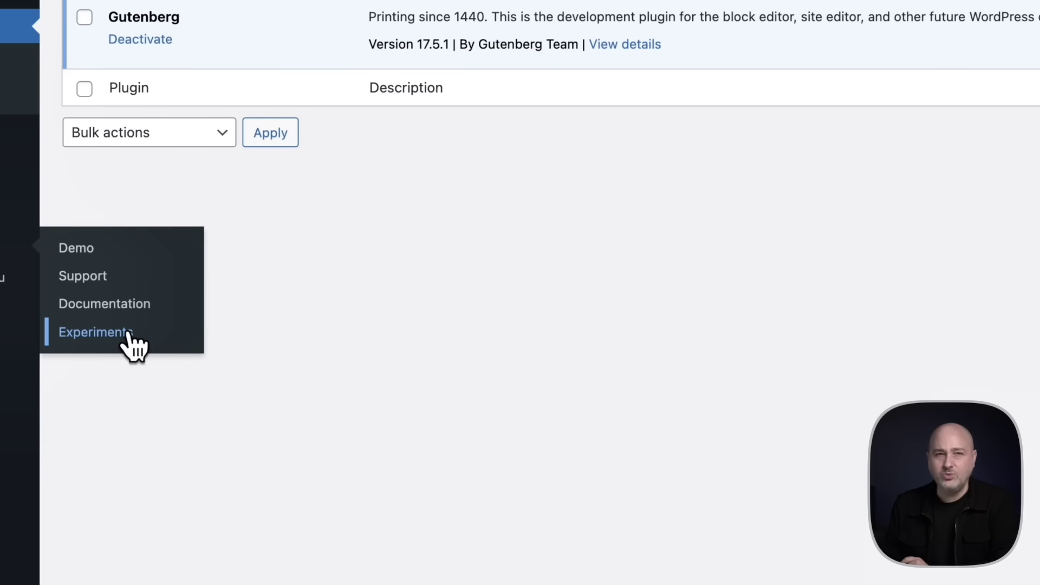
{"action": "left_click", "coordinate": [128, 333]}
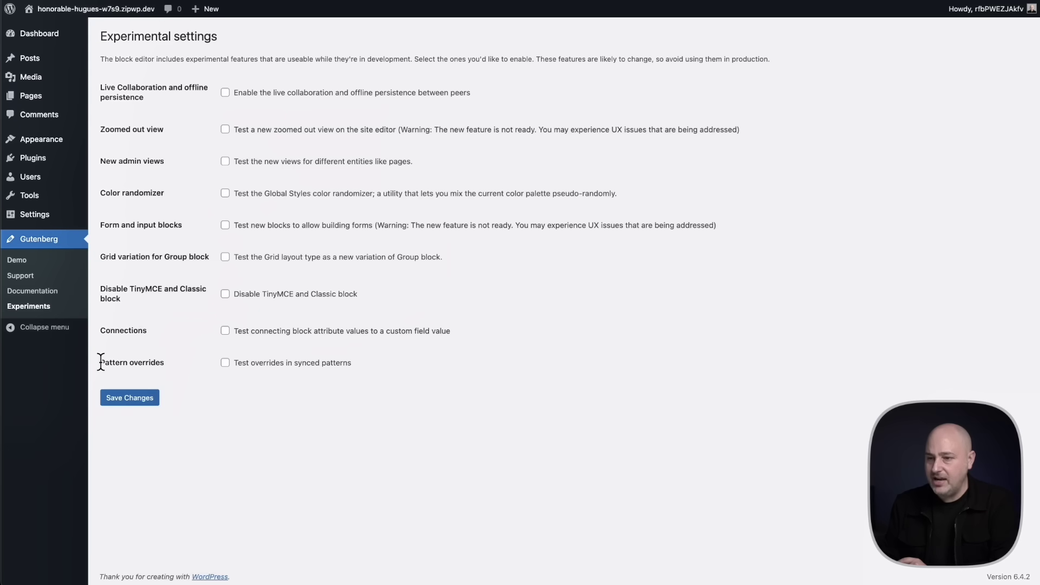
{"action": "left_click_drag", "start_coordinate": [100, 362], "coordinate": [182, 362]}
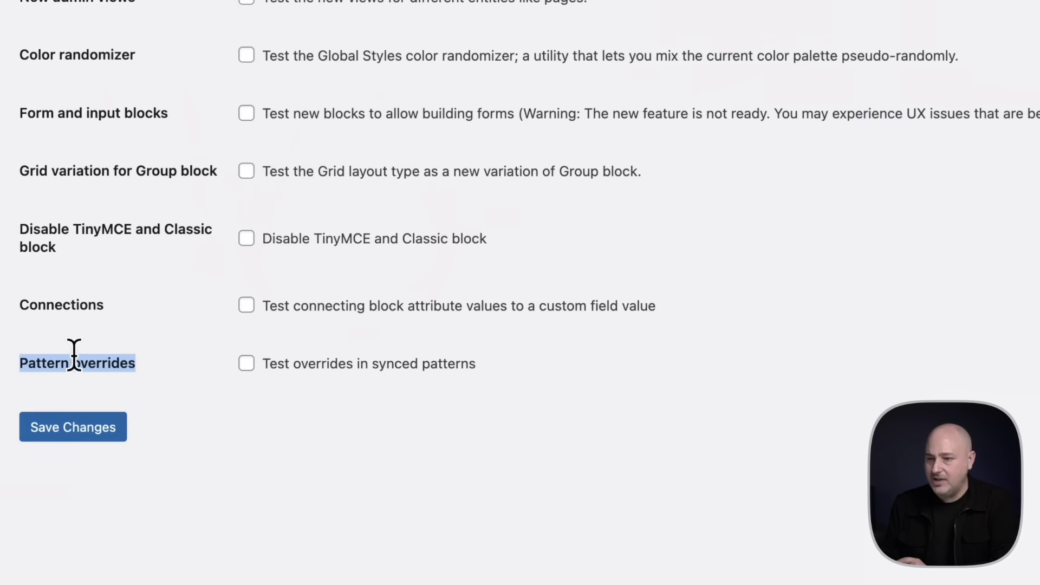
{"action": "left_click", "coordinate": [246, 363]}
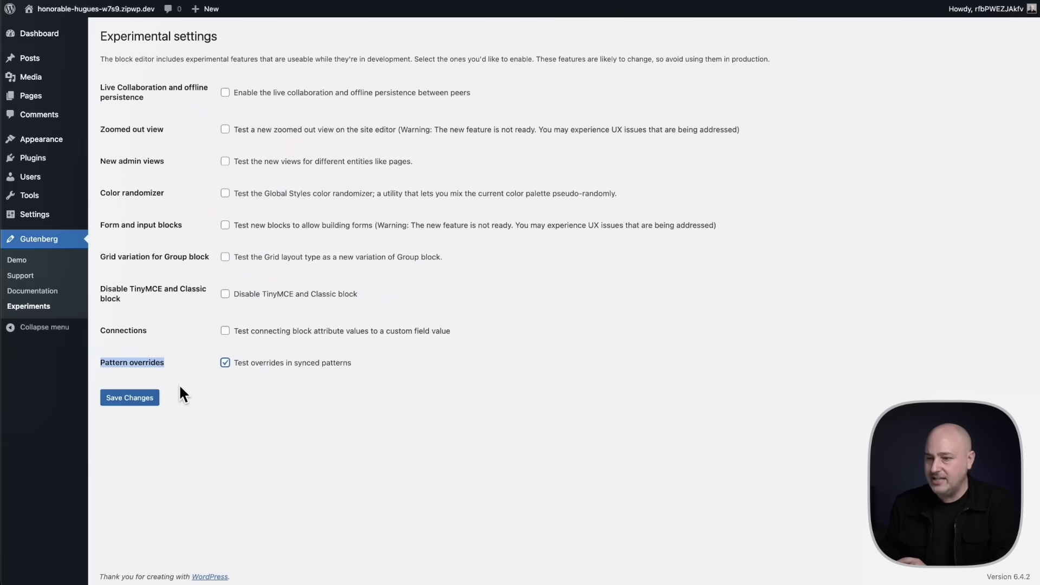
{"action": "left_click", "coordinate": [140, 400]}
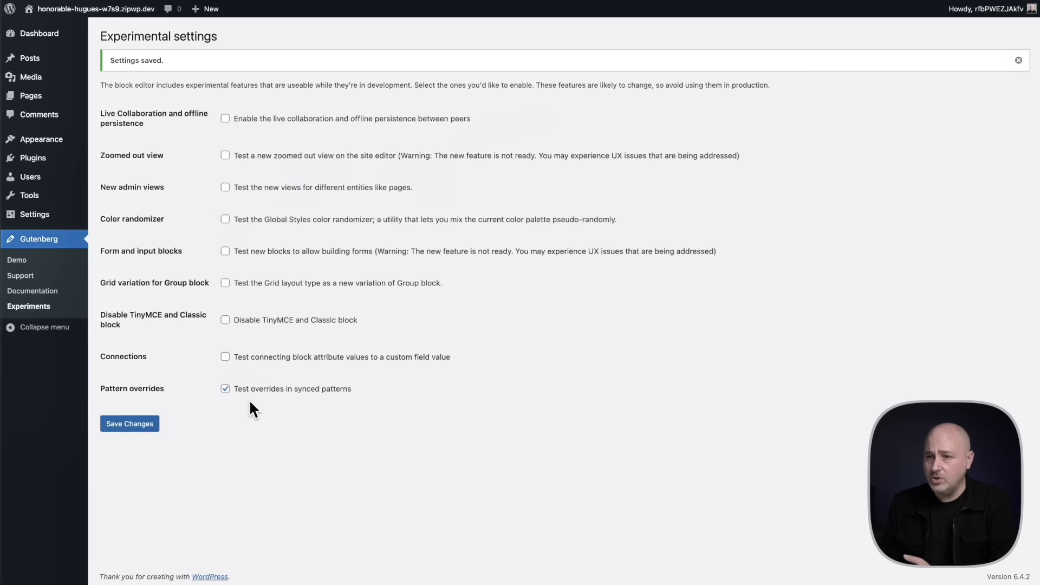
{"action": "mouse_move", "coordinate": [82, 97]}
{"action": "left_click", "coordinate": [125, 99]}
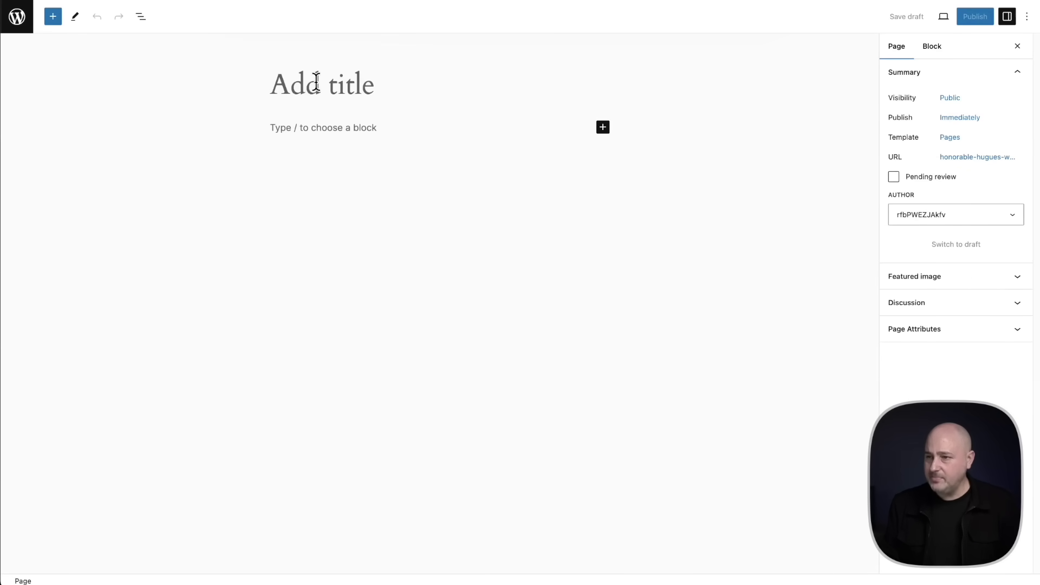
Title the new page 'Subscribe To The Channel' and browse the Featured patterns
{"action": "left_click", "coordinate": [317, 83]}
{"action": "type", "text": "Subscribe To The Channel"}
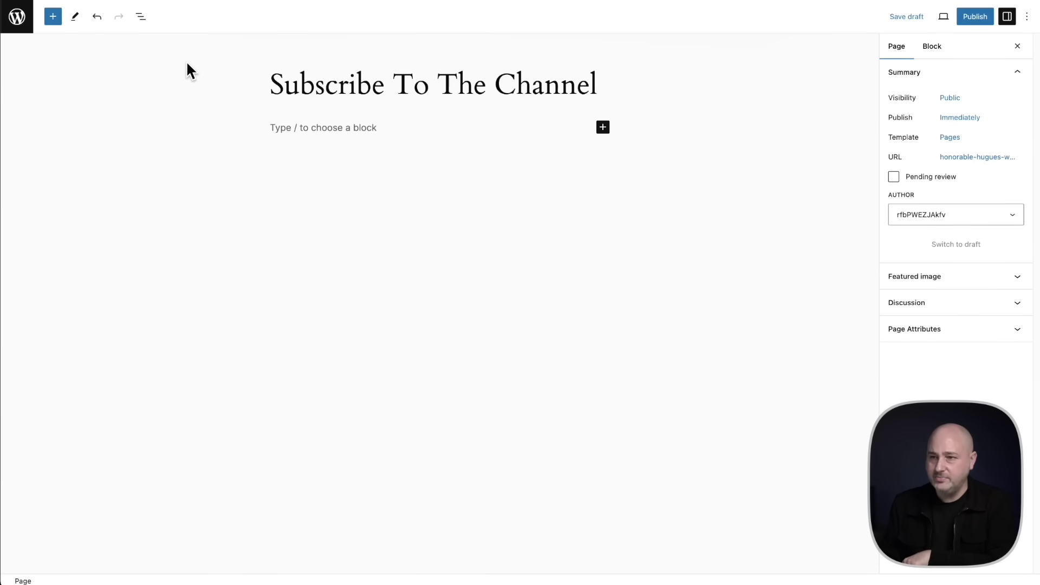
{"action": "left_click", "coordinate": [52, 17]}
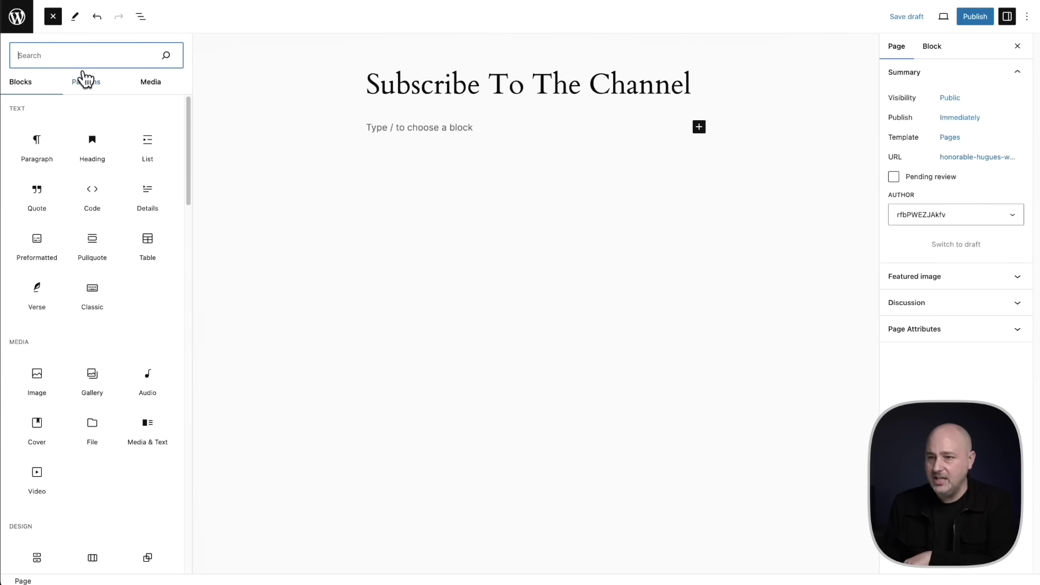
{"action": "left_click", "coordinate": [85, 81]}
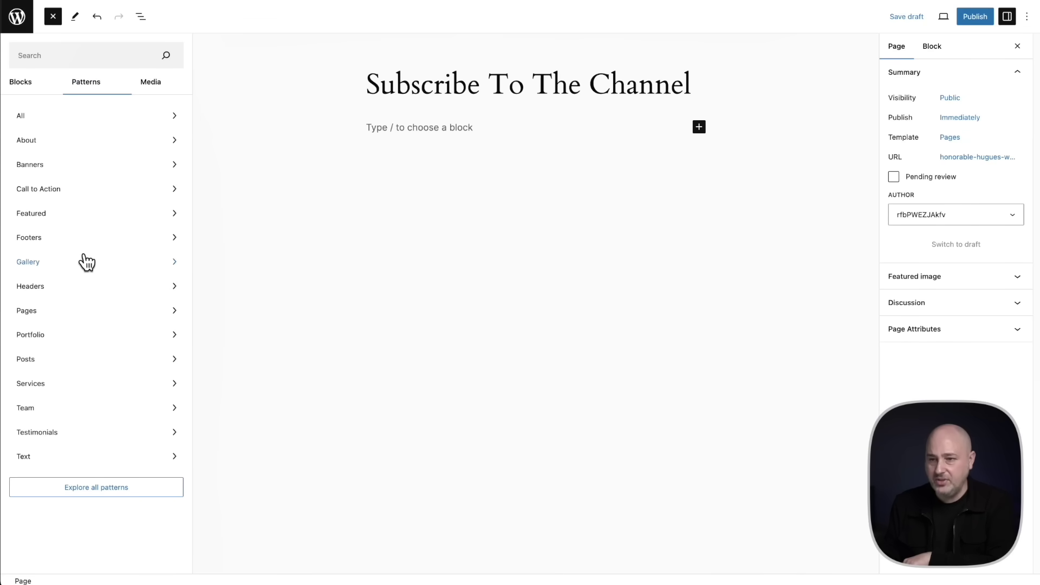
{"action": "left_click", "coordinate": [84, 215]}
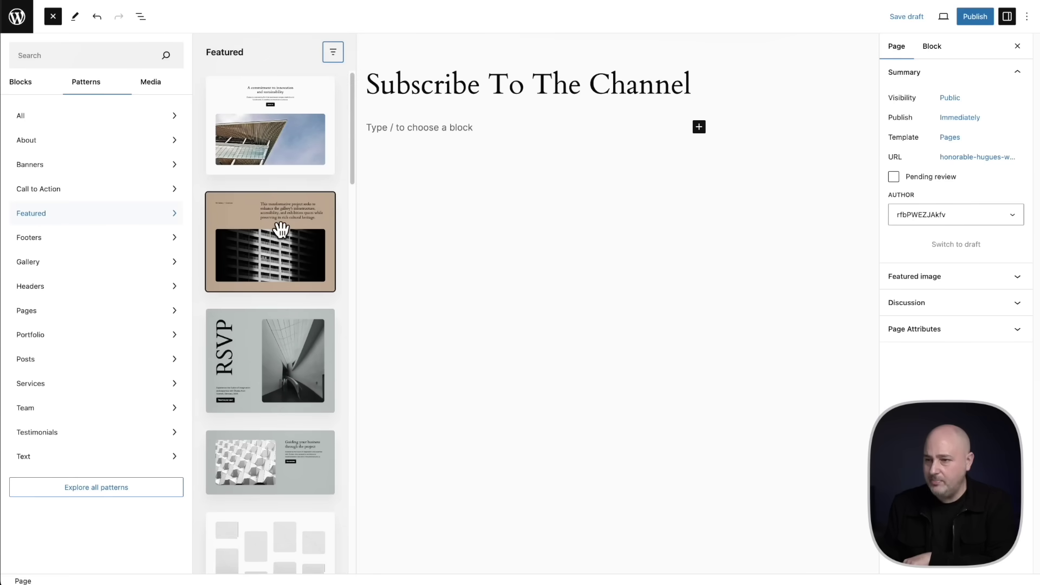
Insert the brown Project description pattern, undoing the mistaken Portfolio overview insert
{"action": "scroll", "coordinate": [280, 230], "scroll_direction": "down", "scroll_amount": 10}
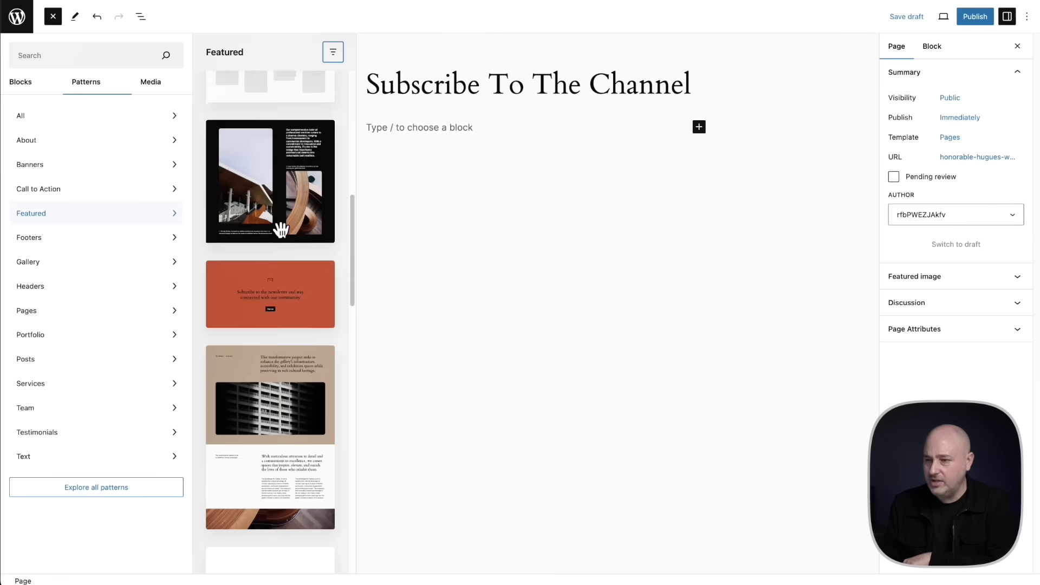
{"action": "scroll", "coordinate": [281, 229], "scroll_direction": "down", "scroll_amount": 5}
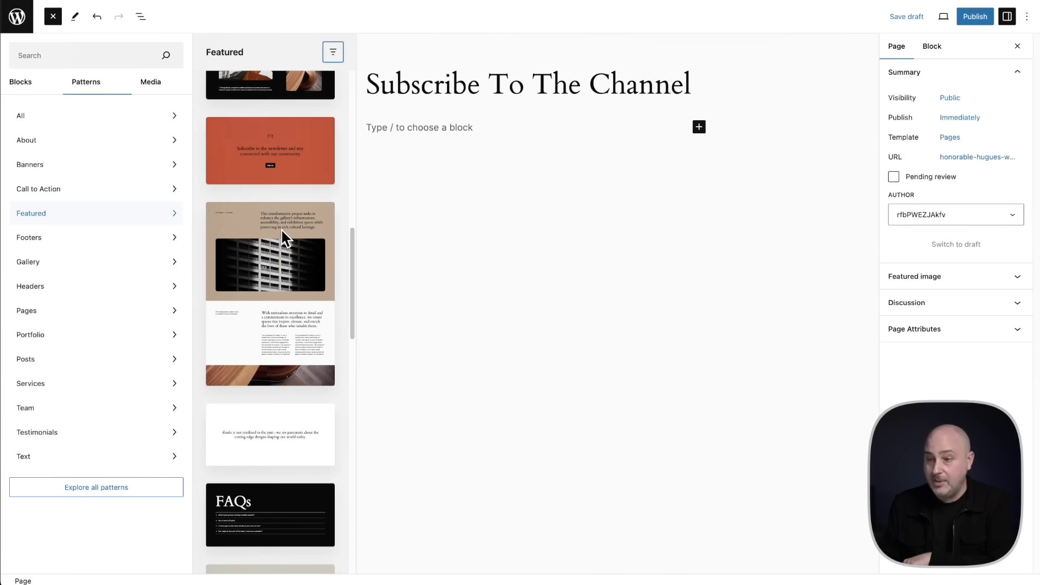
{"action": "scroll", "coordinate": [281, 229], "scroll_direction": "up", "scroll_amount": 12}
{"action": "left_click", "coordinate": [279, 228]}
{"action": "key", "text": "ctrl+z"}
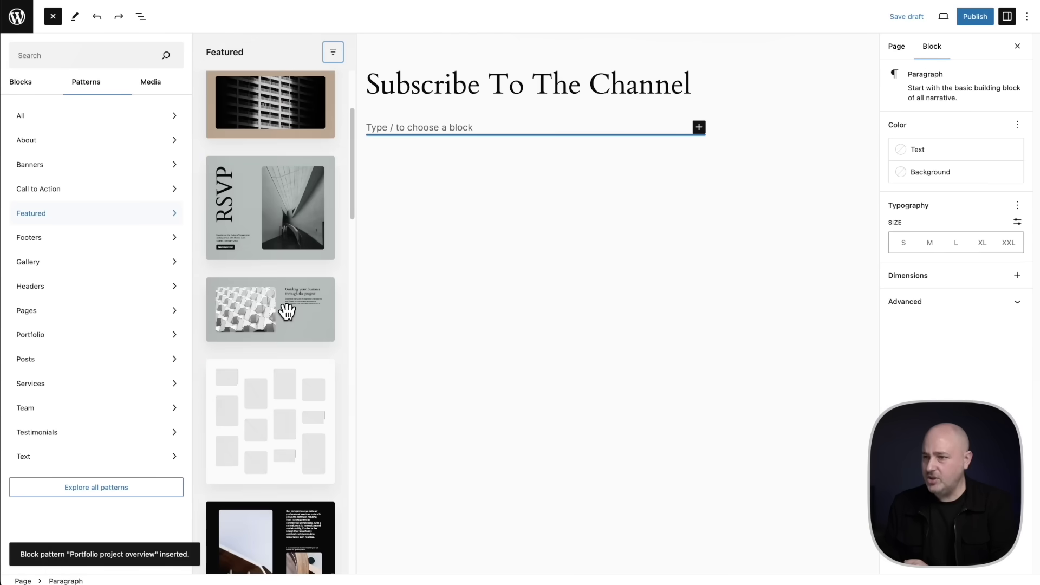
{"action": "scroll", "coordinate": [260, 216], "scroll_direction": "up", "scroll_amount": 3}
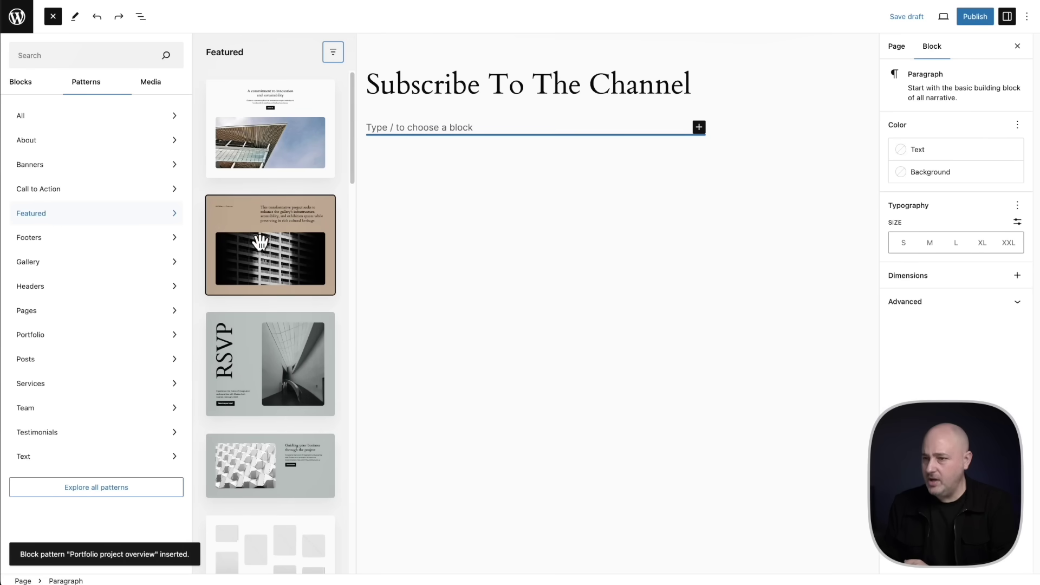
{"action": "left_click", "coordinate": [252, 241]}
{"action": "left_click", "coordinate": [371, 247]}
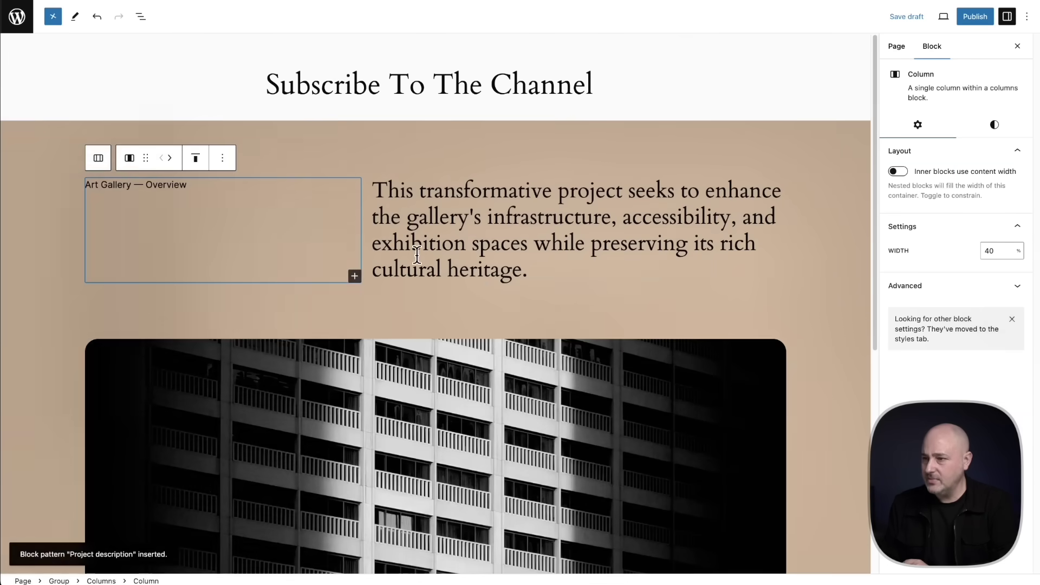
{"action": "left_click", "coordinate": [316, 311]}
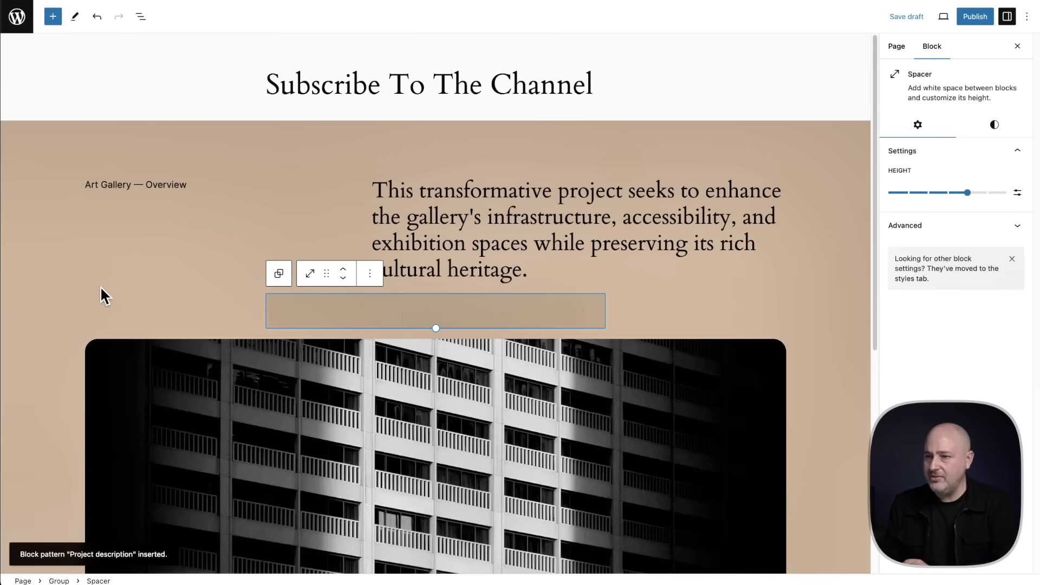
{"action": "left_click", "coordinate": [40, 263]}
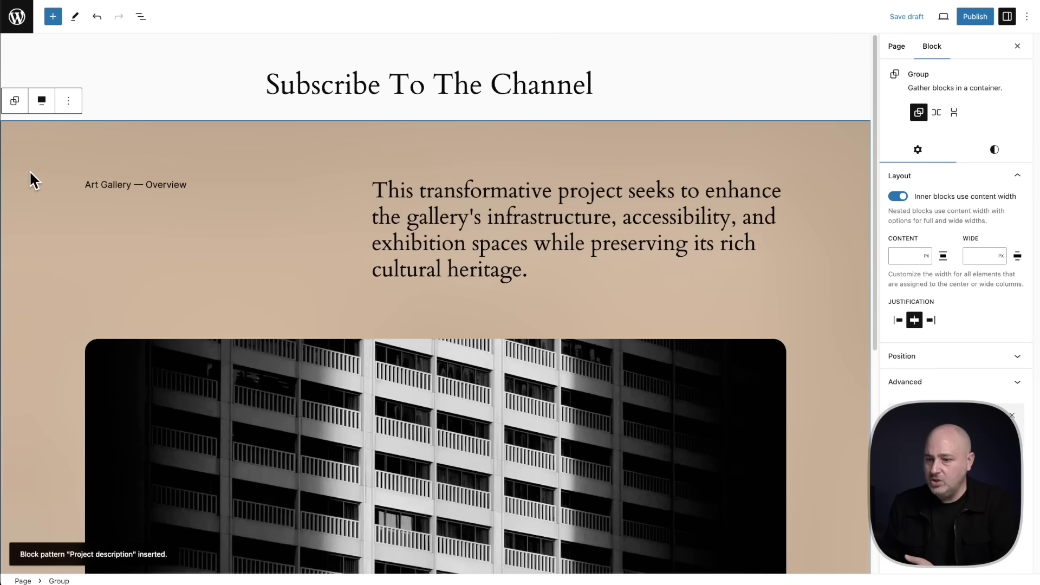
Turn the gallery group into a synced pattern named WPCrafter in the WPCrafter category
{"action": "left_click", "coordinate": [141, 16]}
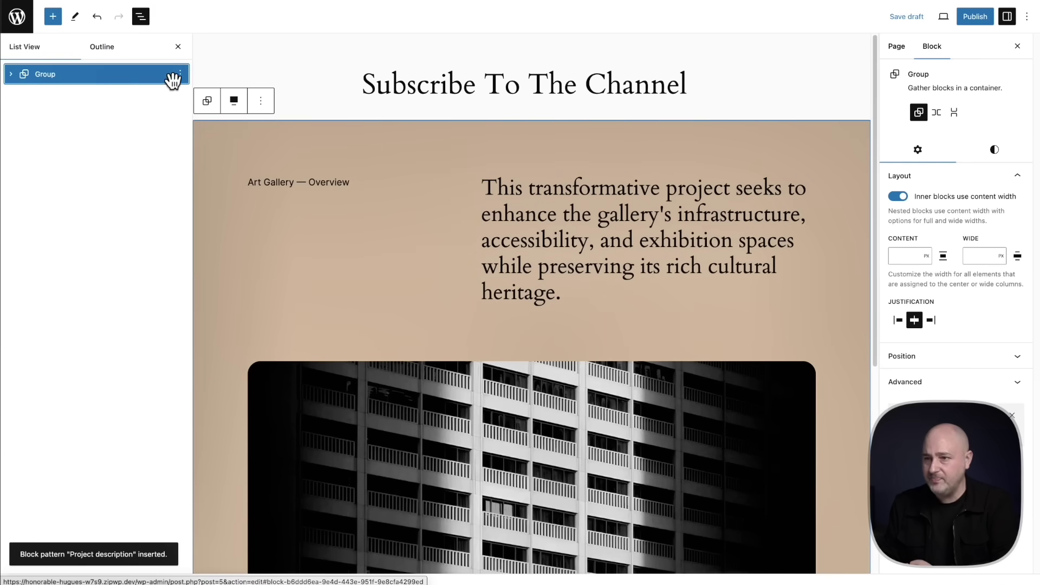
{"action": "left_click", "coordinate": [262, 103]}
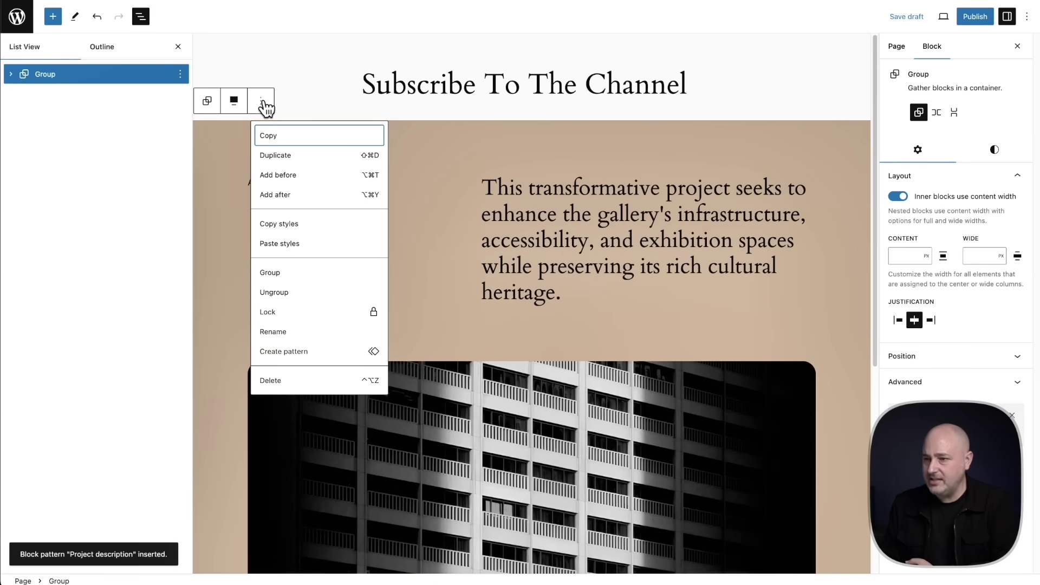
{"action": "left_click", "coordinate": [129, 176]}
{"action": "left_click", "coordinate": [180, 75]}
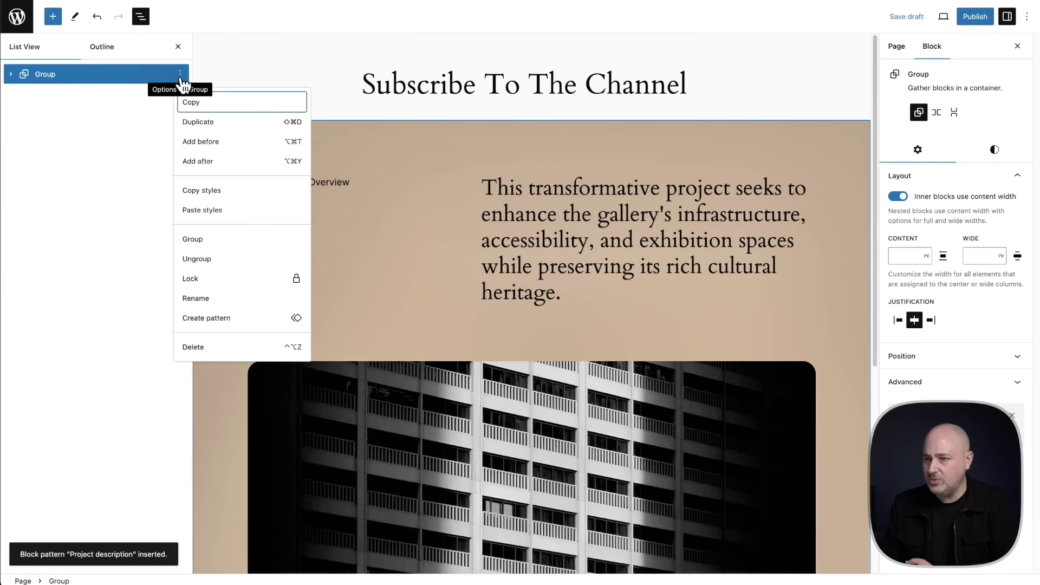
{"action": "left_click", "coordinate": [221, 320]}
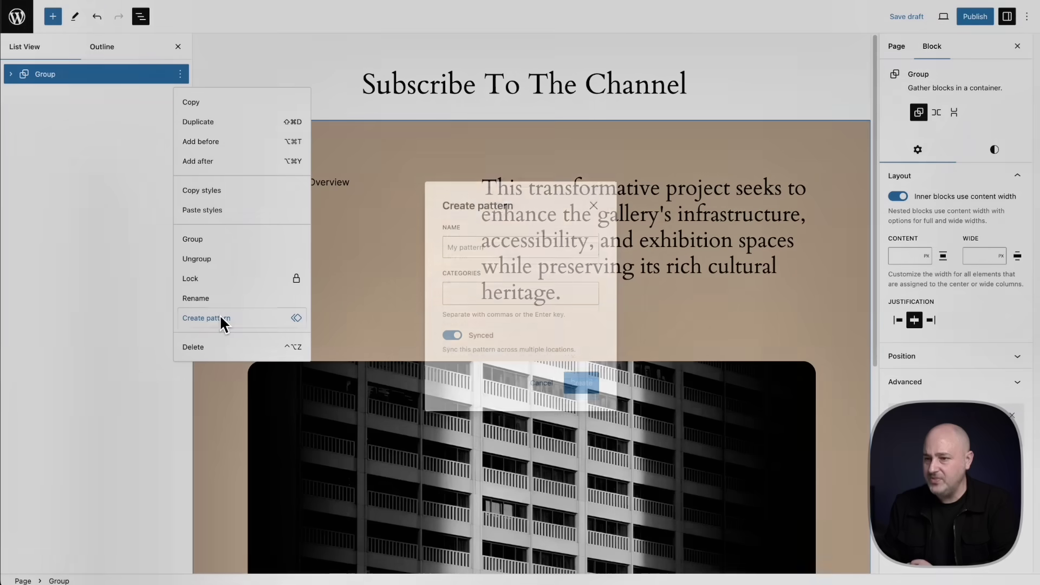
{"action": "left_click", "coordinate": [496, 243]}
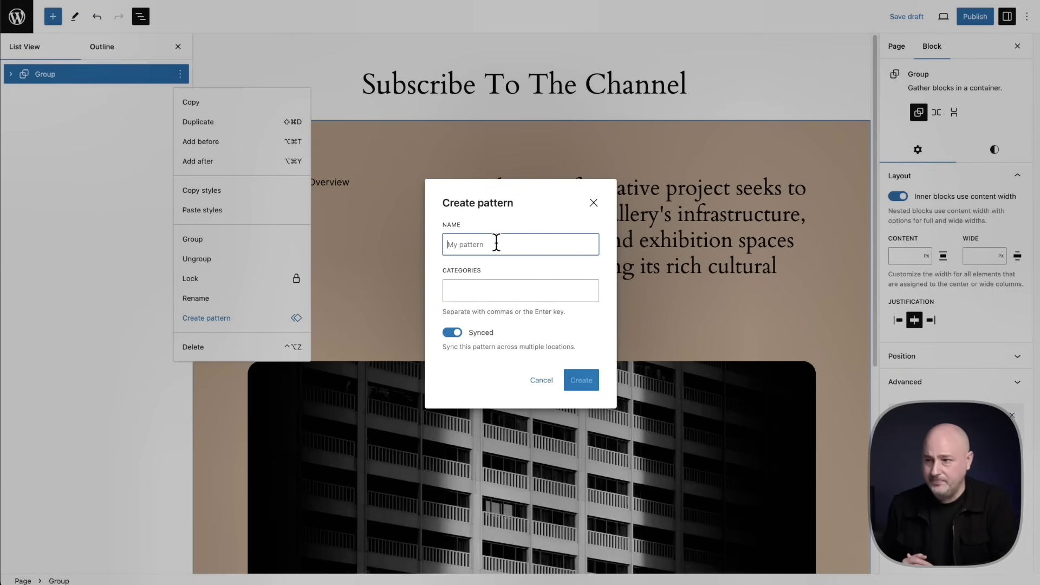
{"action": "left_click", "coordinate": [526, 293]}
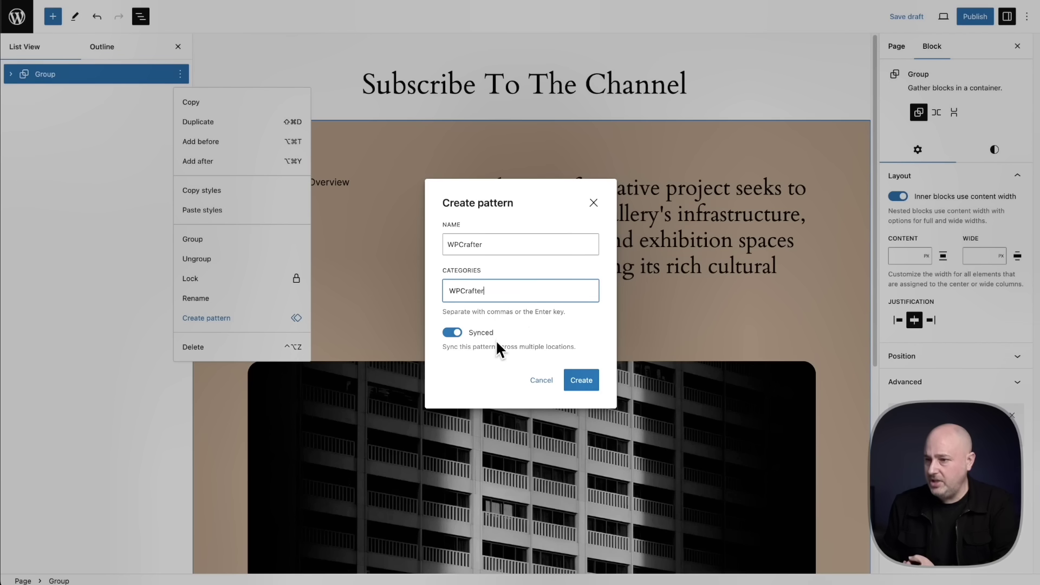
{"action": "left_click", "coordinate": [579, 381]}
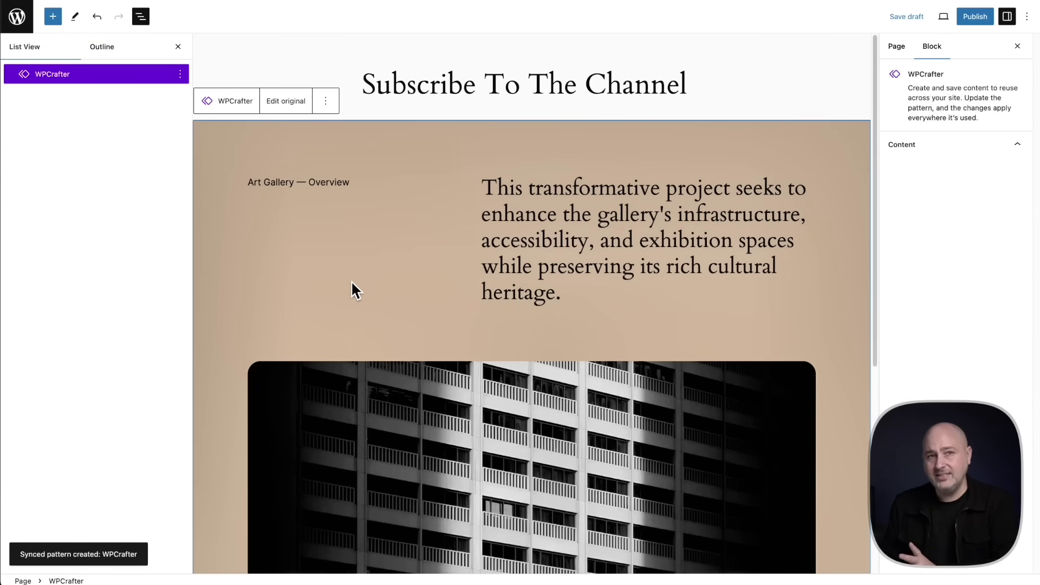
Open the original WPCrafter synced pattern for editing on its own
{"action": "left_click", "coordinate": [291, 106]}
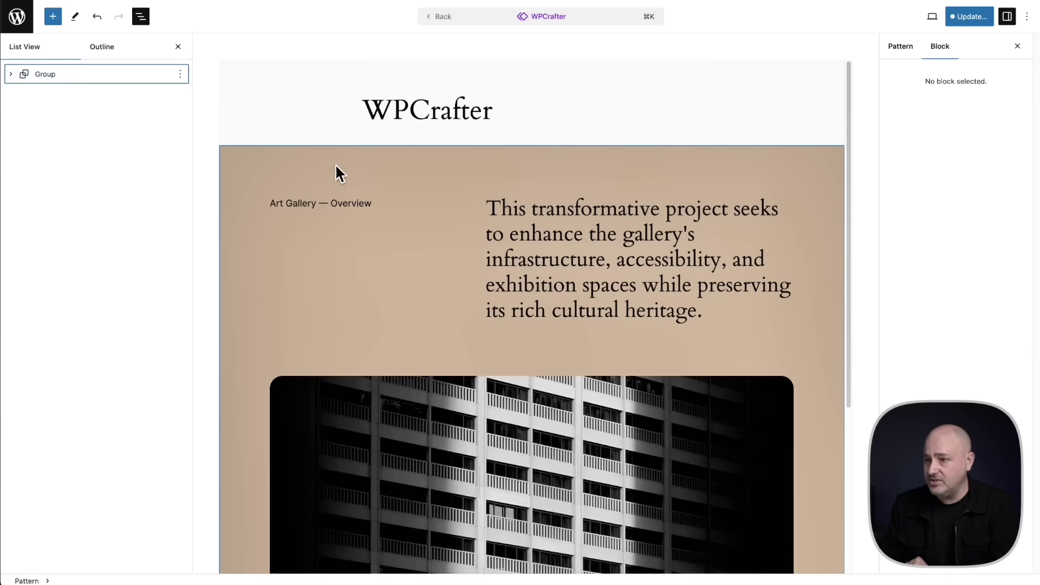
Allow instance overrides on the pattern's description paragraph and save the pattern and site changes
{"action": "left_click", "coordinate": [573, 234]}
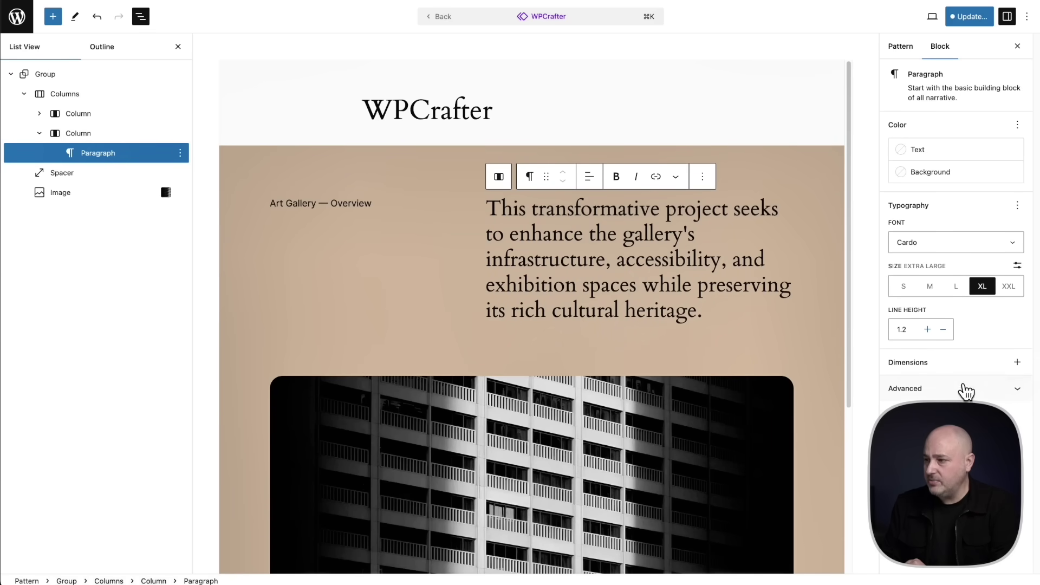
{"action": "left_click", "coordinate": [971, 396]}
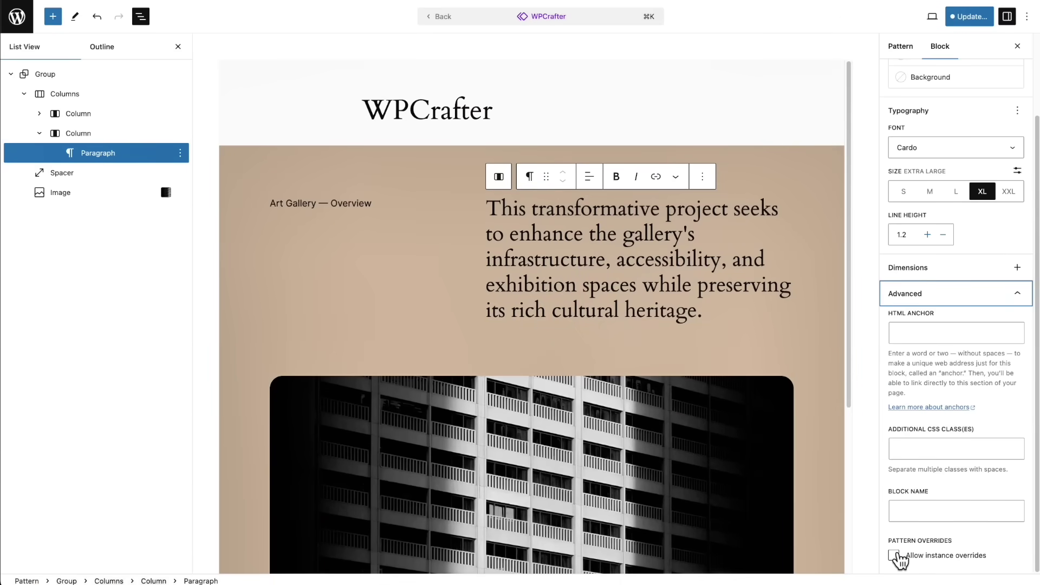
{"action": "left_click", "coordinate": [894, 555]}
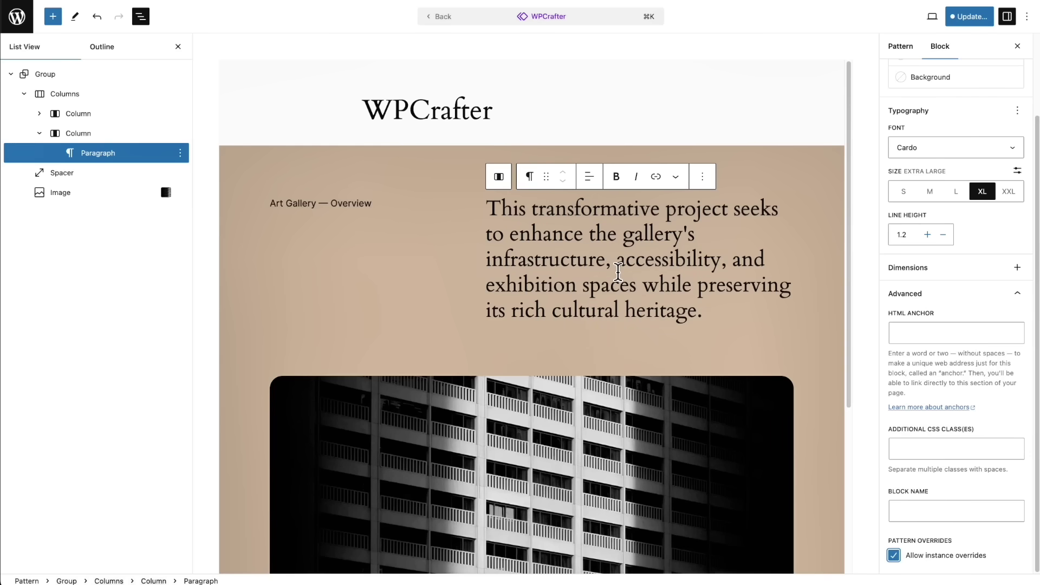
{"action": "left_click", "coordinate": [968, 17]}
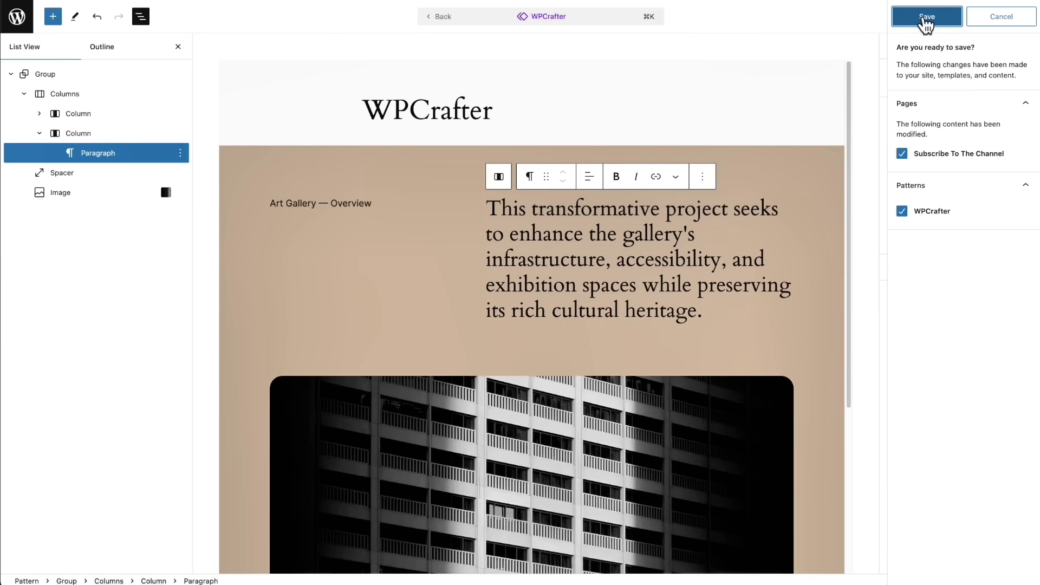
{"action": "left_click", "coordinate": [925, 18]}
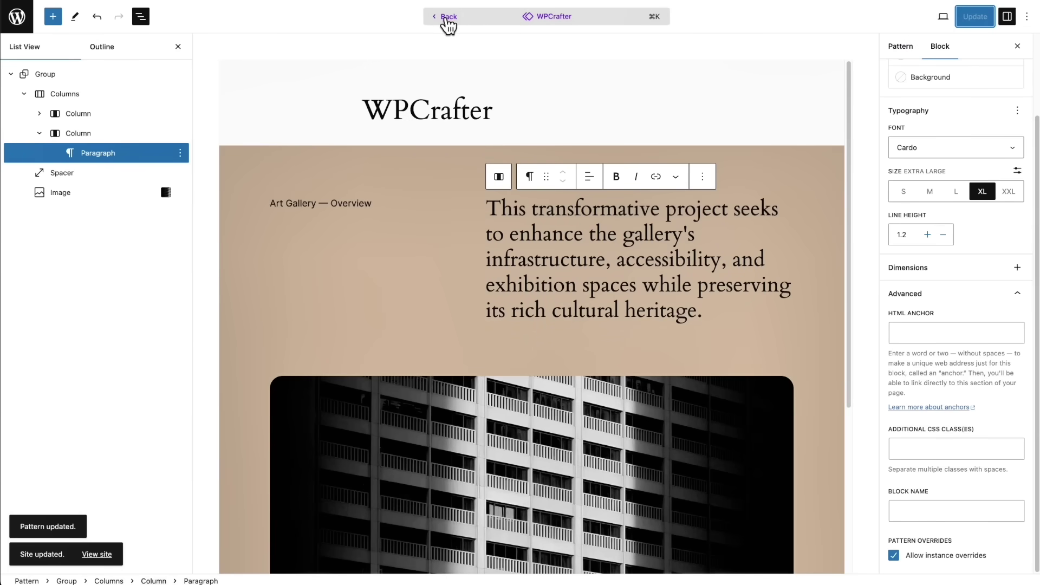
Replace the page's pattern paragraph with 'This is where I ask you to subscribe to the channel.' and publish
{"action": "left_click", "coordinate": [447, 18]}
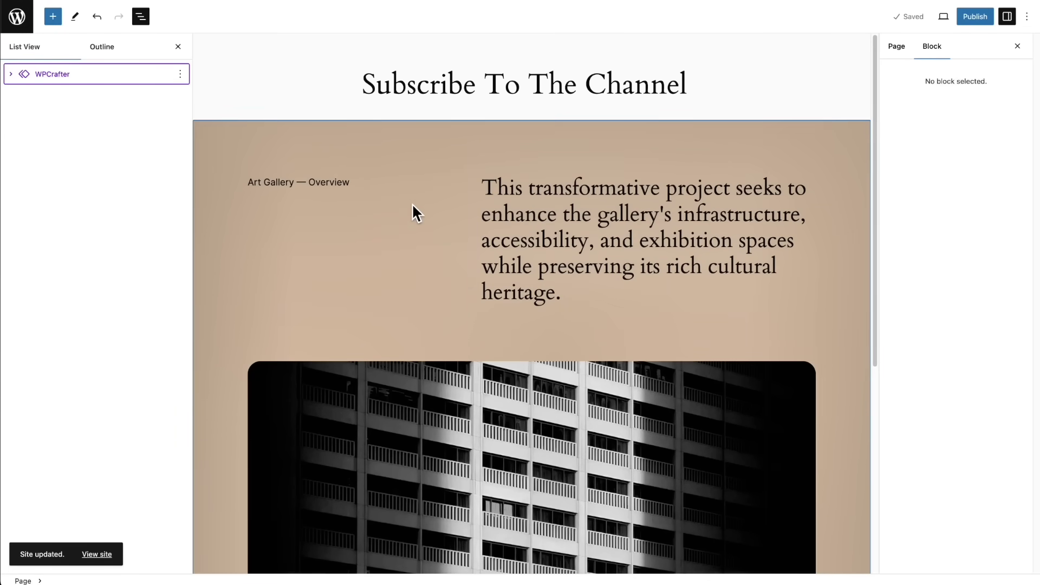
{"action": "scroll", "coordinate": [440, 192], "scroll_direction": "down", "scroll_amount": 2}
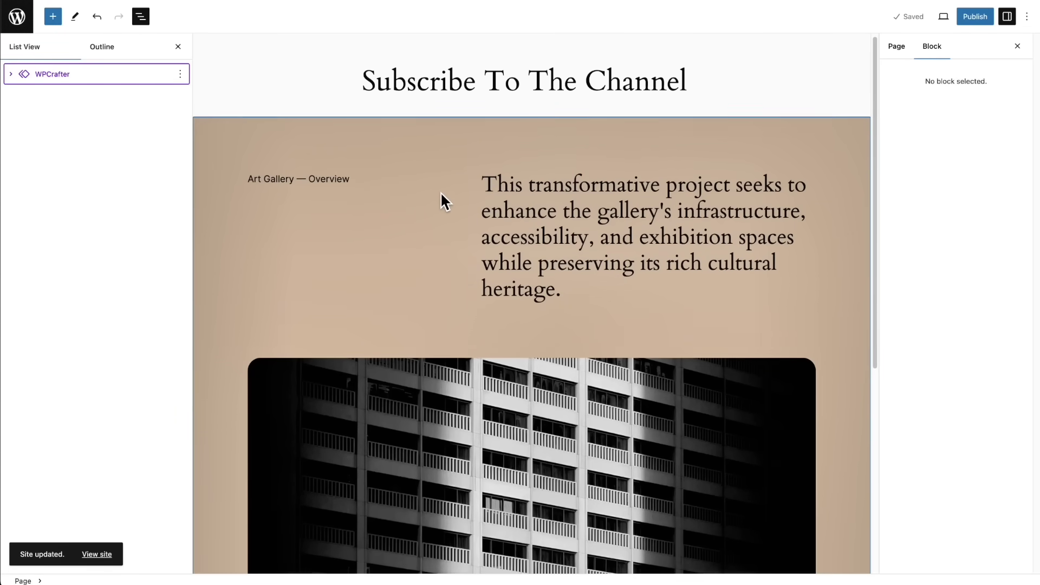
{"action": "left_click", "coordinate": [605, 224]}
{"action": "left_click_drag", "start_coordinate": [524, 200], "coordinate": [566, 290]}
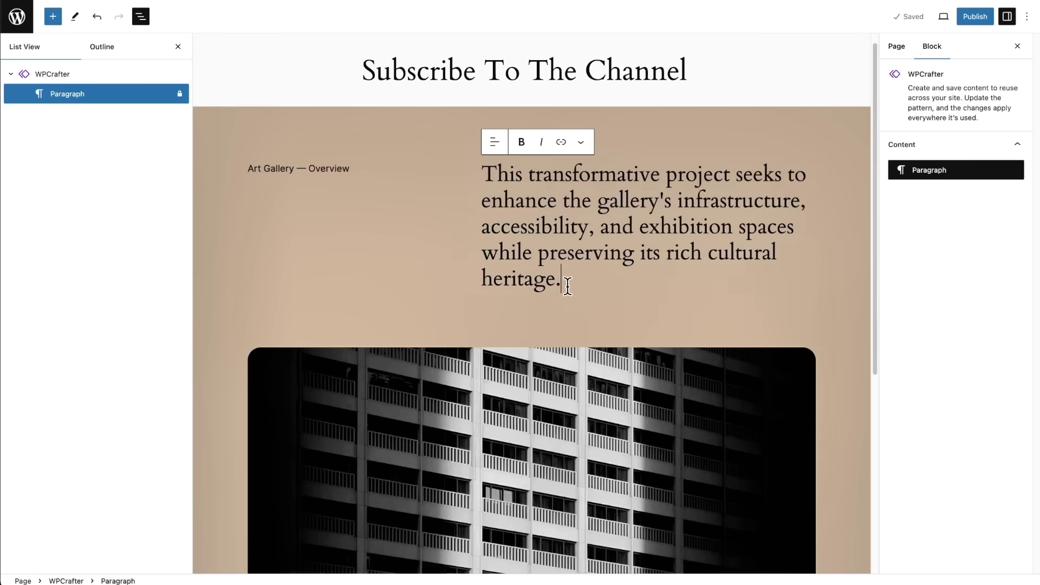
{"action": "left_click_drag", "start_coordinate": [565, 280], "coordinate": [487, 160]}
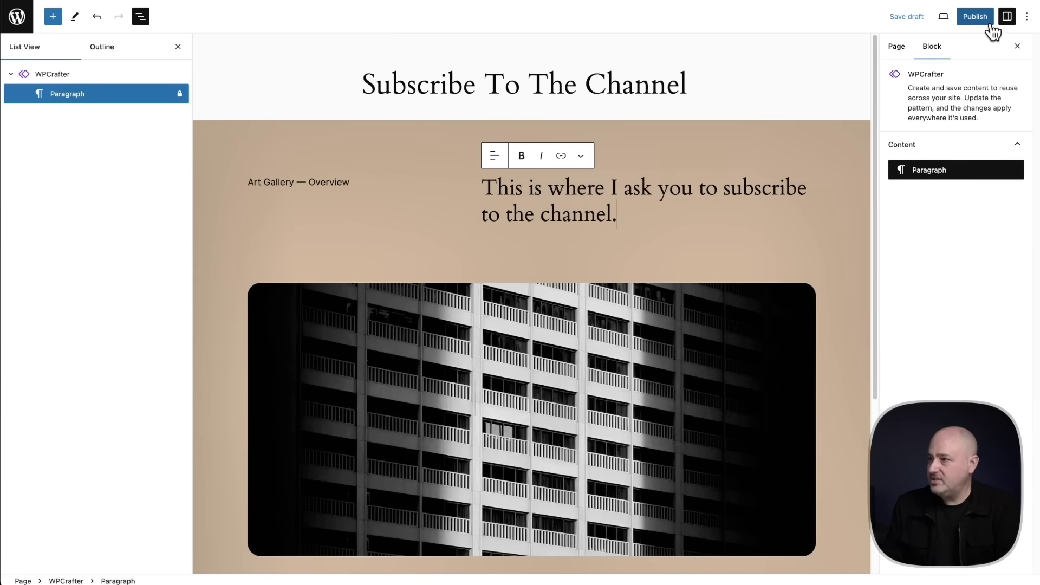
{"action": "left_click", "coordinate": [974, 19]}
{"action": "left_click", "coordinate": [927, 18]}
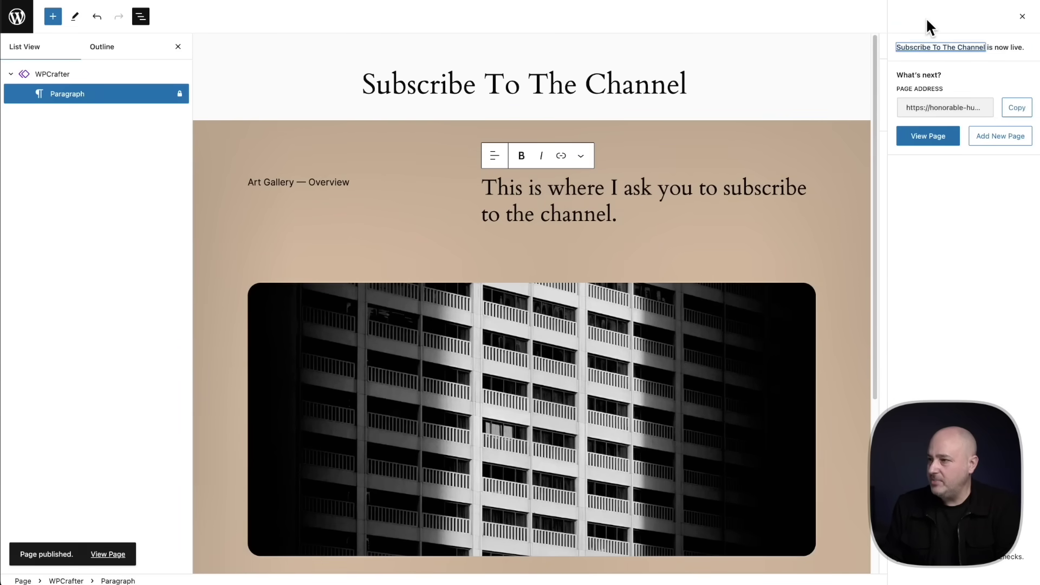
Create a new page titled 'Visit try.new To Try Something New', skipping the starter pattern chooser
{"action": "left_click", "coordinate": [19, 19]}
{"action": "left_click", "coordinate": [166, 39]}
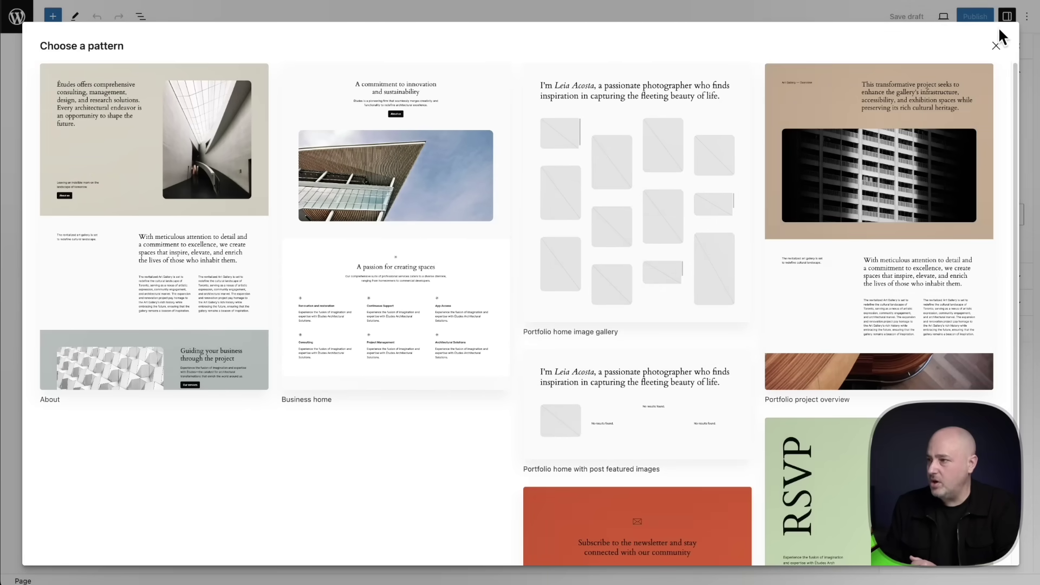
{"action": "left_click", "coordinate": [995, 45]}
{"action": "left_click", "coordinate": [304, 85]}
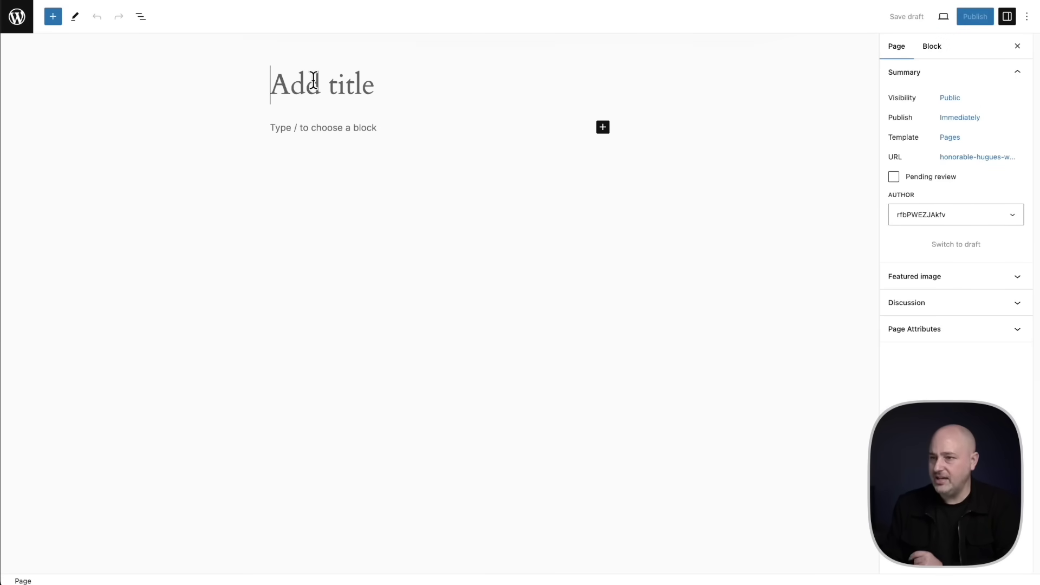
{"action": "type", "text": "Visit try.new To Try Something New"}
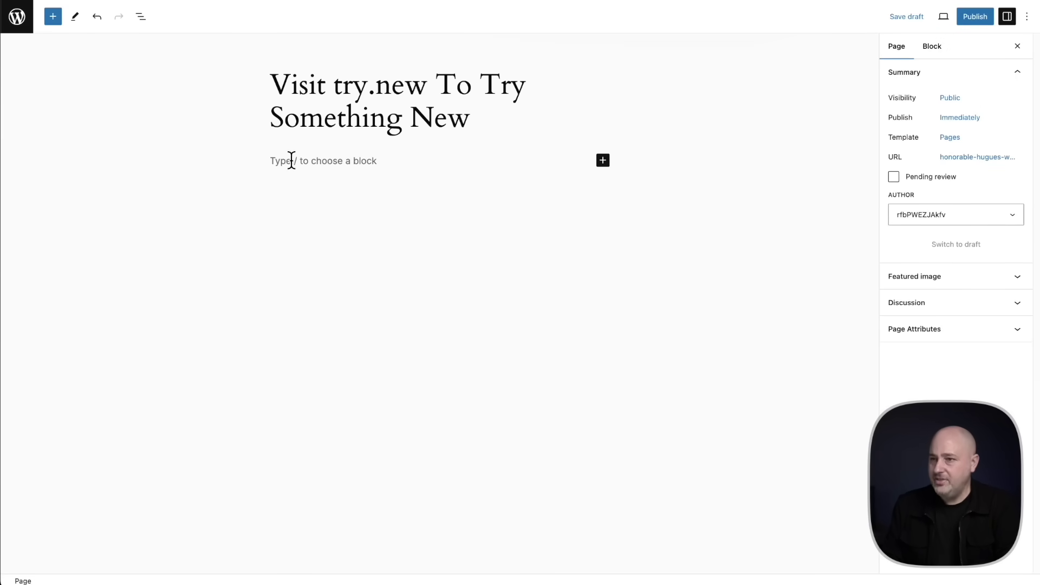
Insert the synced pattern from the WPCrafter patterns category into the page
{"action": "left_click", "coordinate": [53, 22]}
{"action": "left_click", "coordinate": [89, 86]}
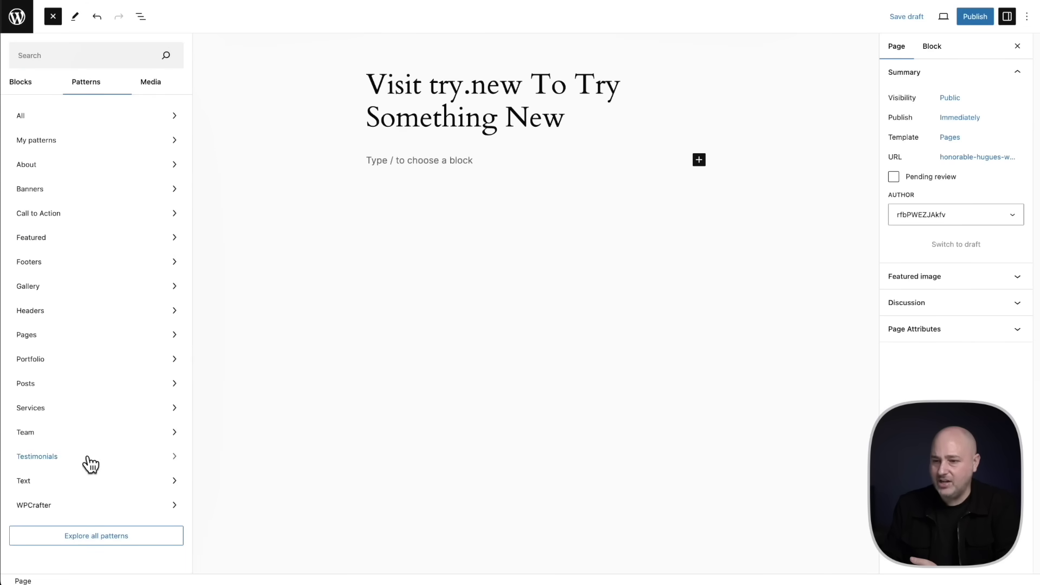
{"action": "left_click", "coordinate": [61, 512]}
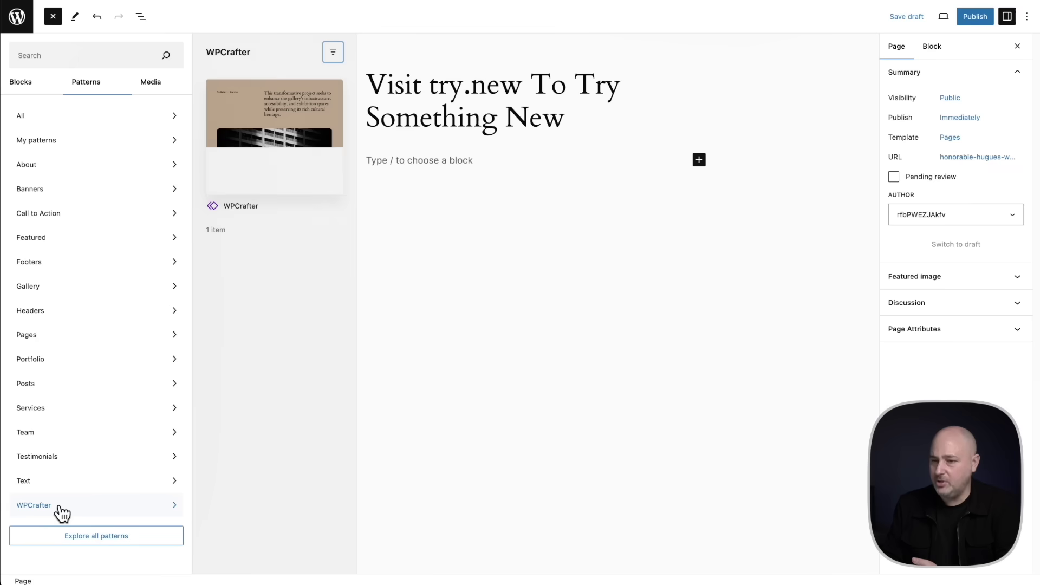
{"action": "left_click", "coordinate": [265, 114]}
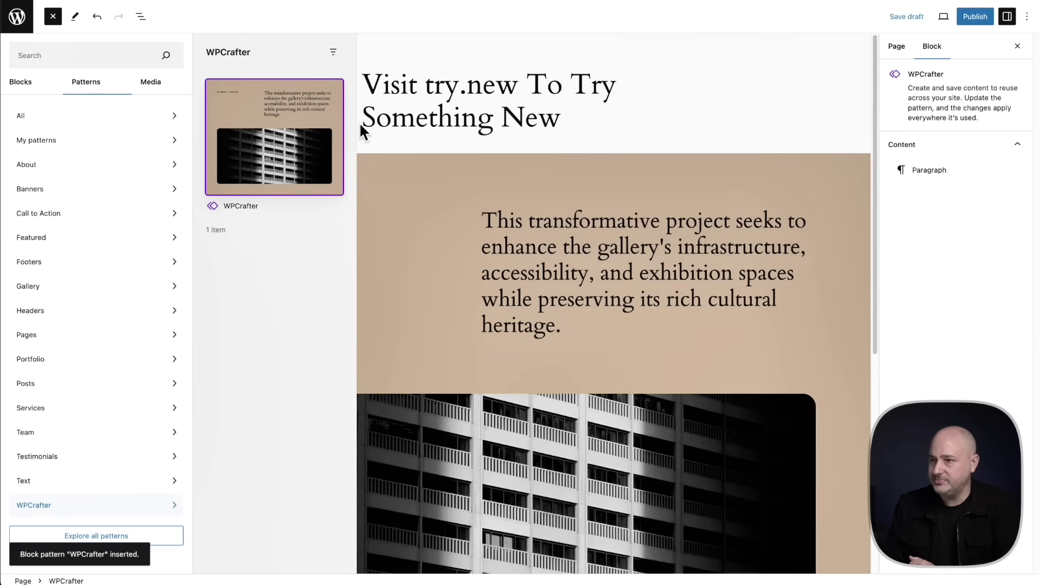
{"action": "left_click", "coordinate": [54, 18]}
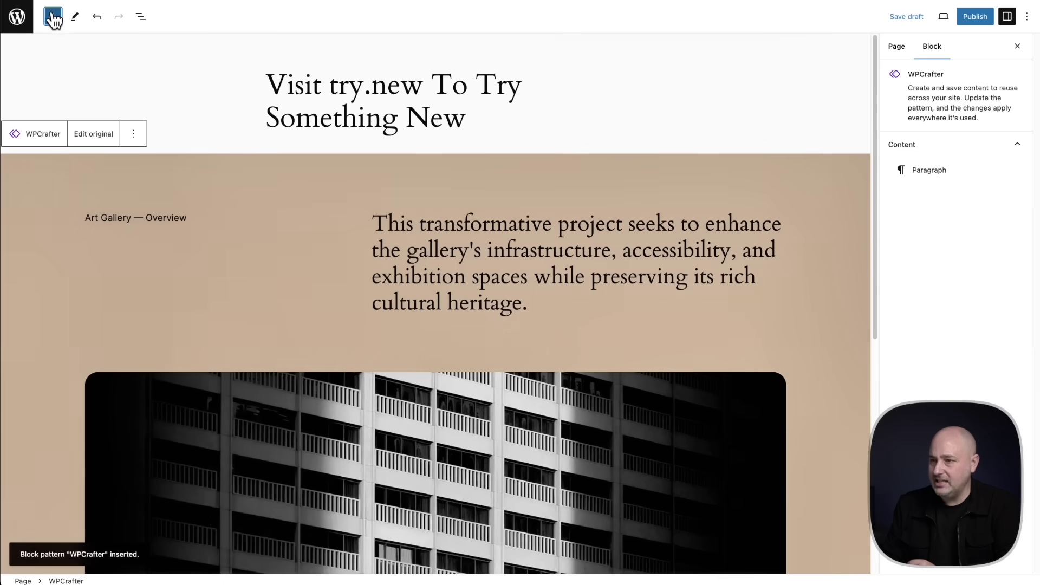
Replace the pattern's paragraph text with the pasted try.new sentence
{"action": "left_click", "coordinate": [503, 255]}
{"action": "triple_click", "coordinate": [502, 255]}
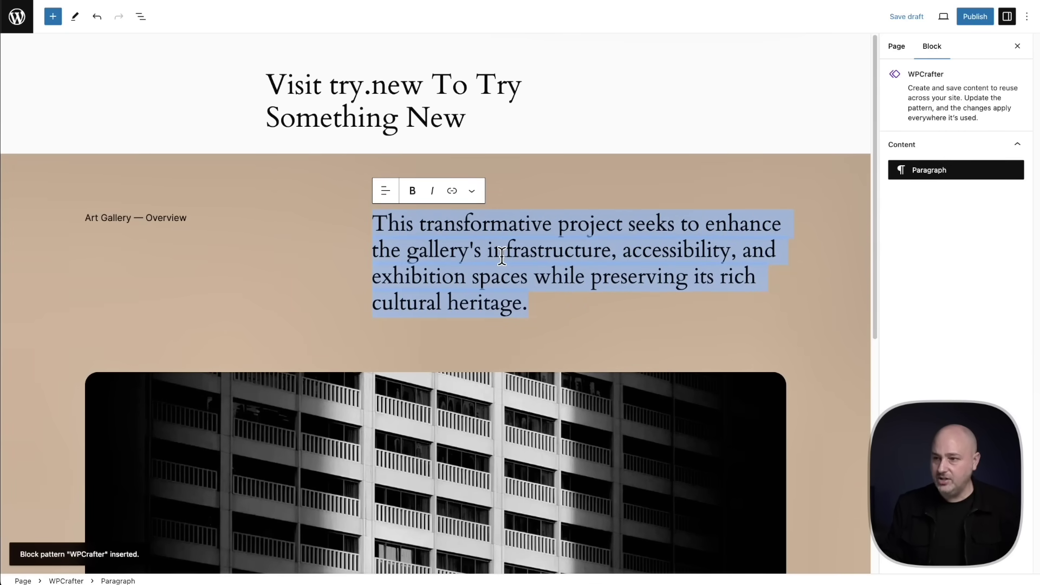
{"action": "type", "text": "If you want to try something new with WordPress, visit try.new to have a new website for testing in seconds."}
{"action": "scroll", "coordinate": [555, 290], "scroll_direction": "down", "scroll_amount": 1}
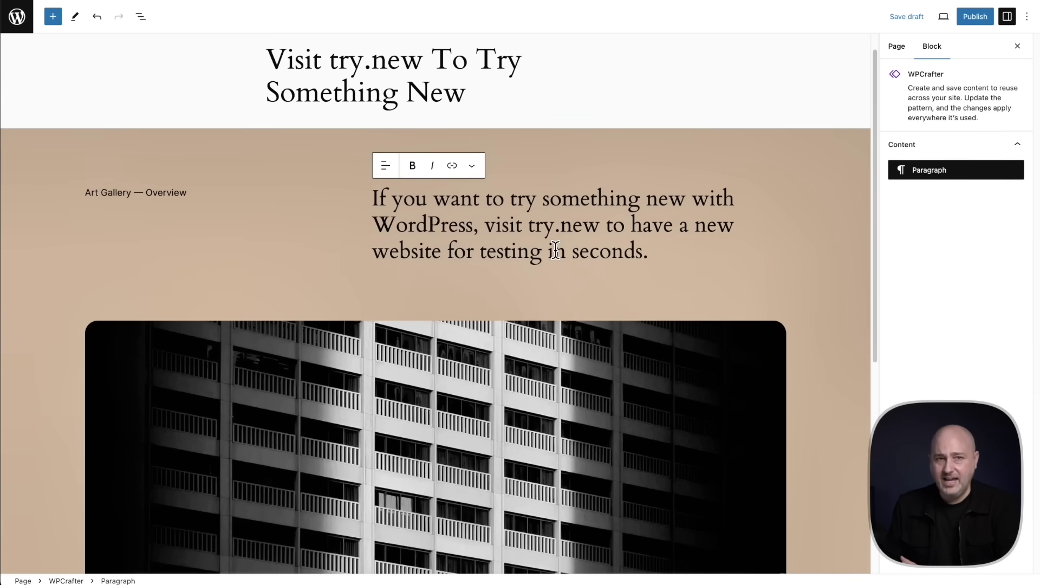
Publish the try.new page and return to the admin Pages list
{"action": "left_click", "coordinate": [974, 20]}
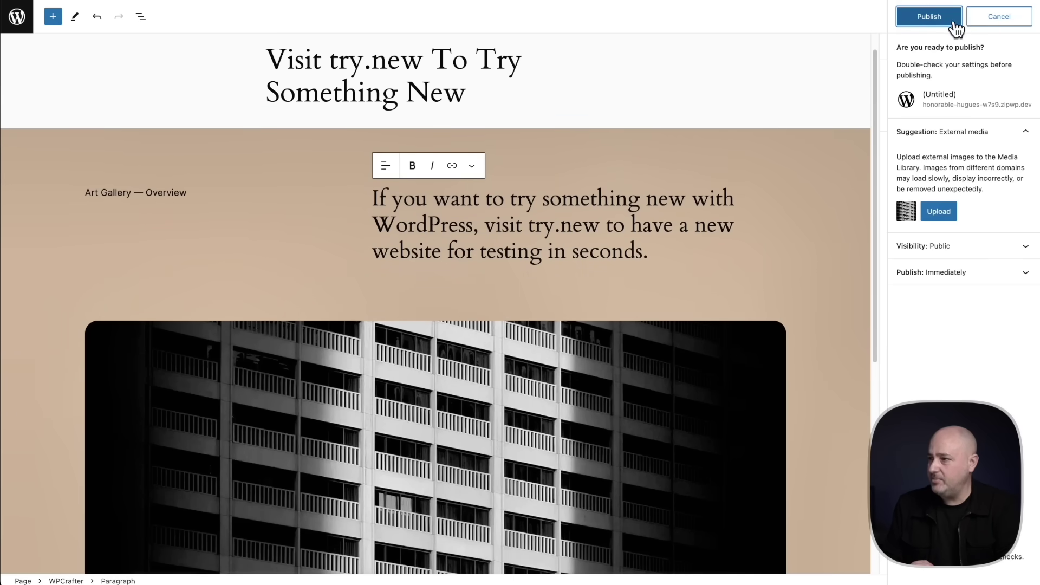
{"action": "left_click", "coordinate": [953, 22]}
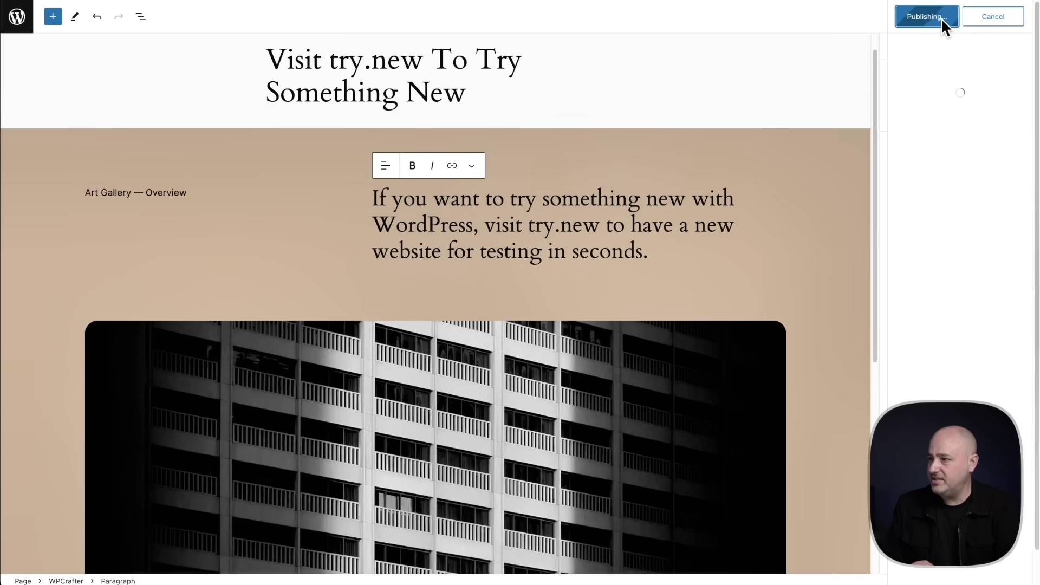
{"action": "left_click", "coordinate": [17, 19]}
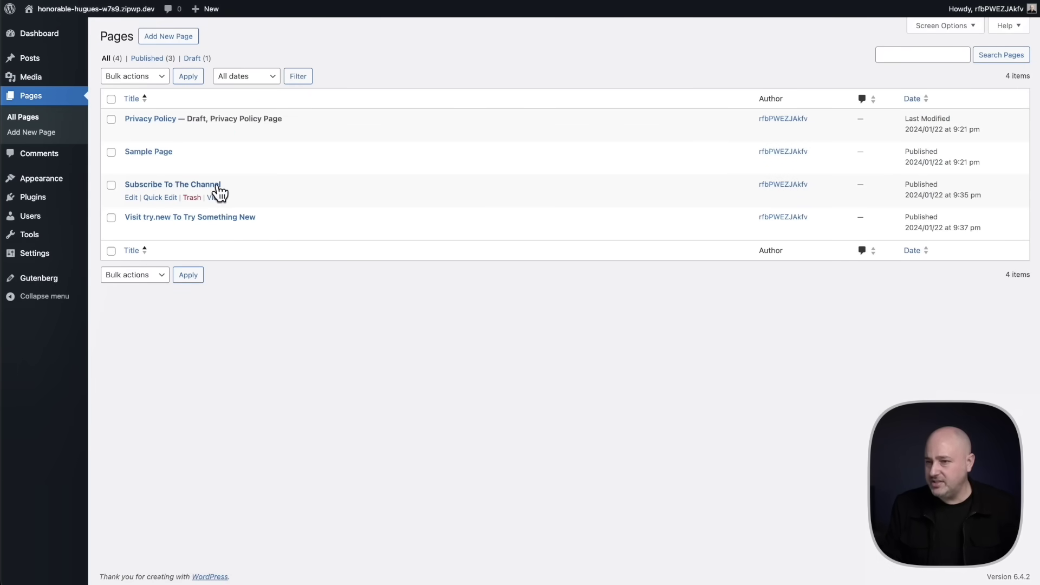
{"action": "left_click", "coordinate": [215, 197], "text": "super"}
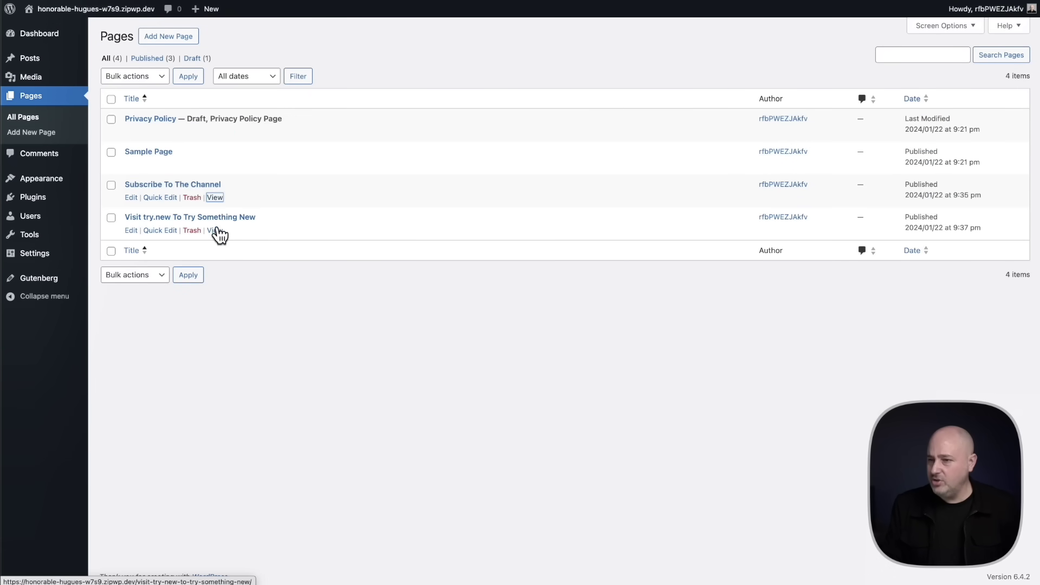
{"action": "left_click", "coordinate": [214, 230], "text": "super"}
{"action": "key", "text": "ctrl+Tab"}
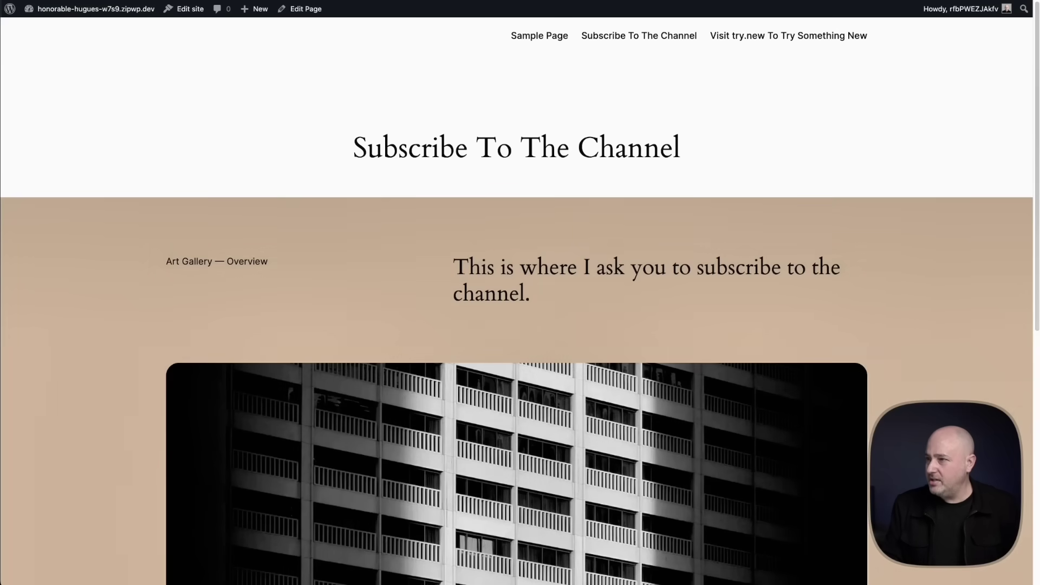
{"action": "key", "text": "ctrl+Tab"}
{"action": "scroll", "coordinate": [424, 285], "scroll_direction": "down", "scroll_amount": 3}
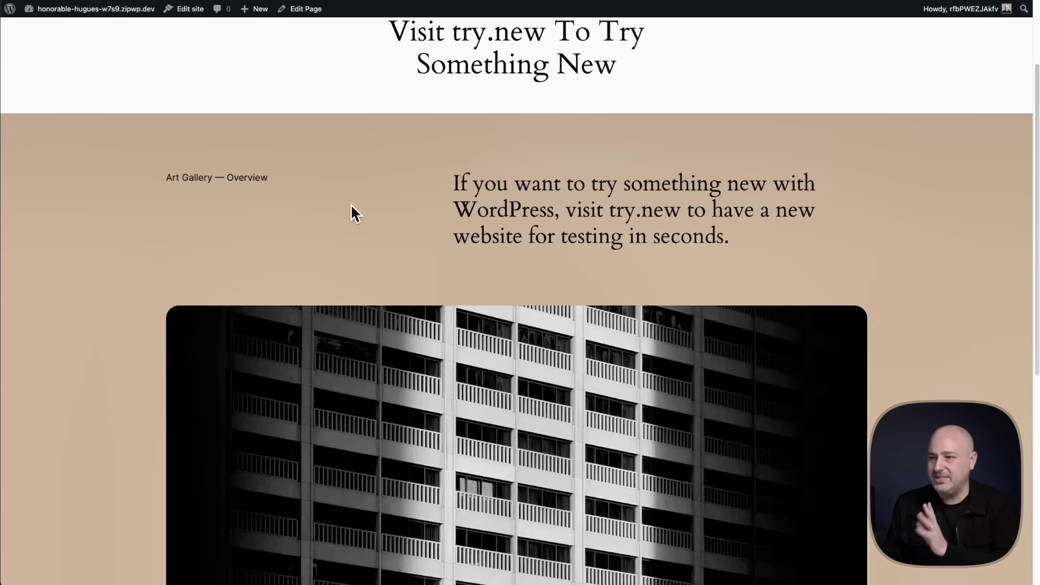
{"action": "scroll", "coordinate": [396, 194], "scroll_direction": "up", "scroll_amount": 3}
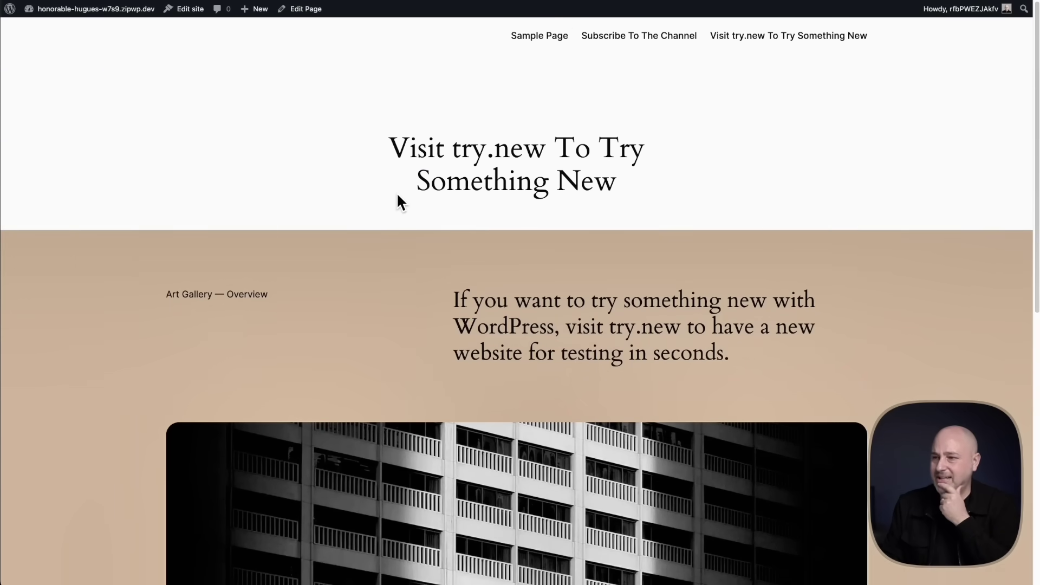
{"action": "scroll", "coordinate": [397, 194], "scroll_direction": "down", "scroll_amount": 3}
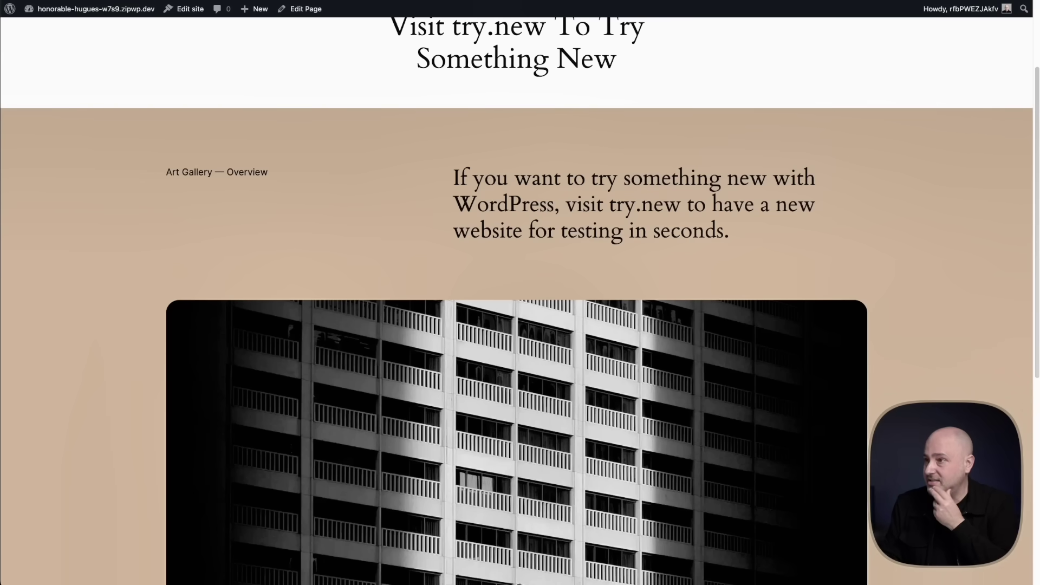
{"action": "key", "text": "super+bracketleft"}
{"action": "mouse_move", "coordinate": [47, 186]}
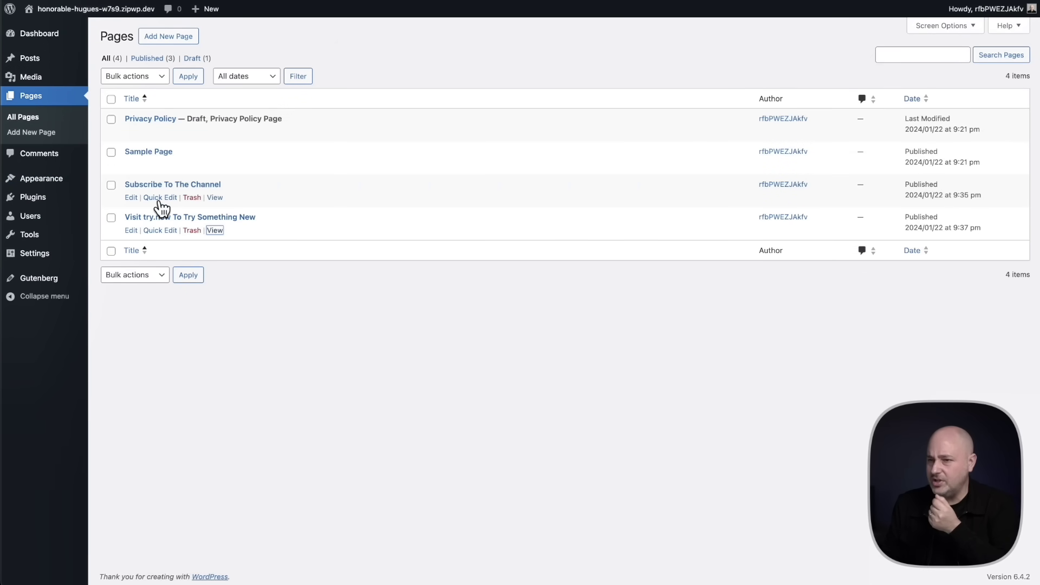
From the Subscribe To The Channel page, open the original WPCrafter synced pattern for editing
{"action": "left_click", "coordinate": [182, 185]}
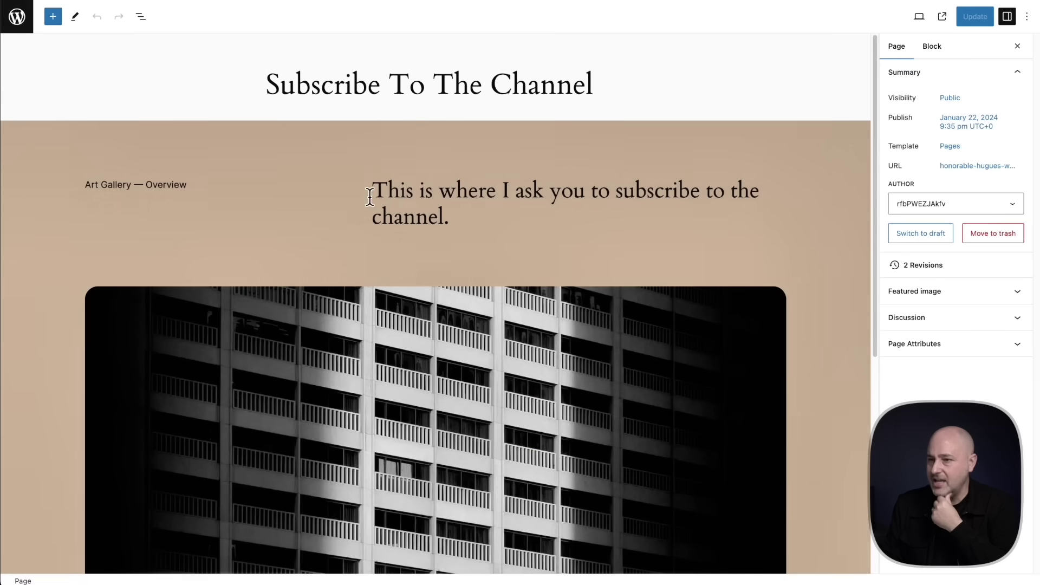
{"action": "left_click", "coordinate": [269, 143]}
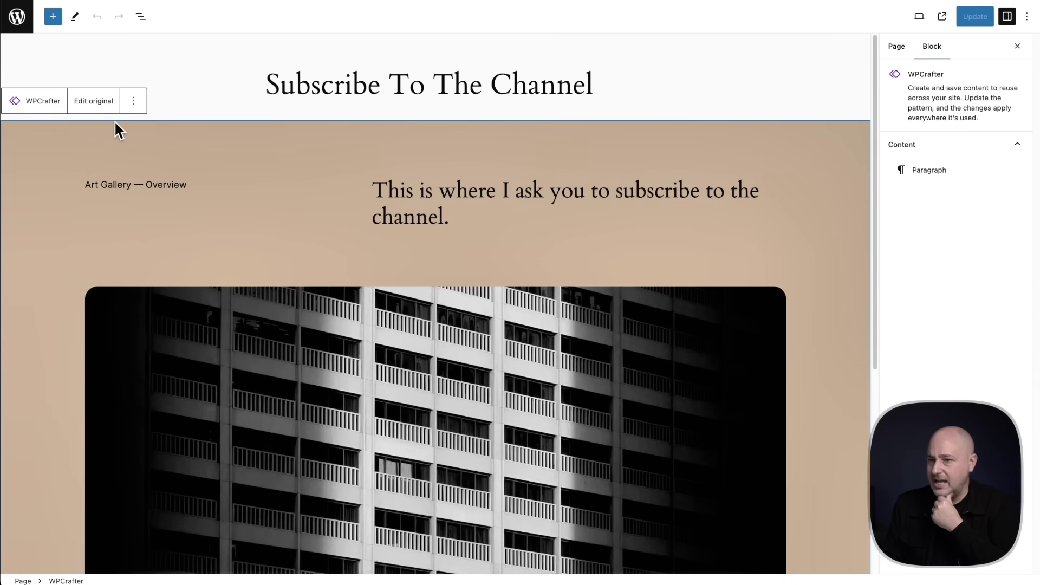
{"action": "left_click", "coordinate": [87, 101]}
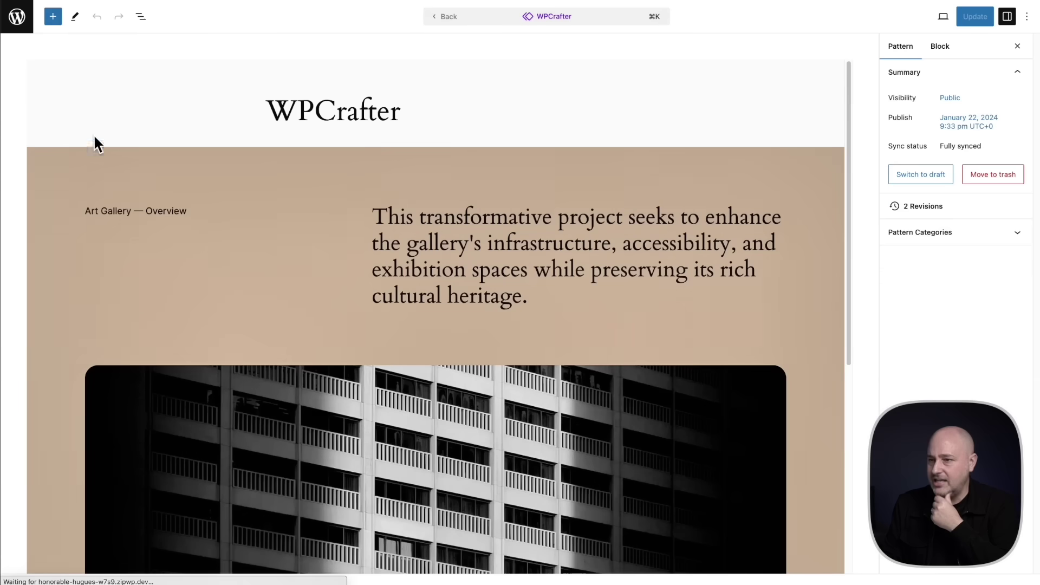
Lighten the pattern group's background to #E7CDAC and save the pattern update
{"action": "left_click", "coordinate": [216, 167]}
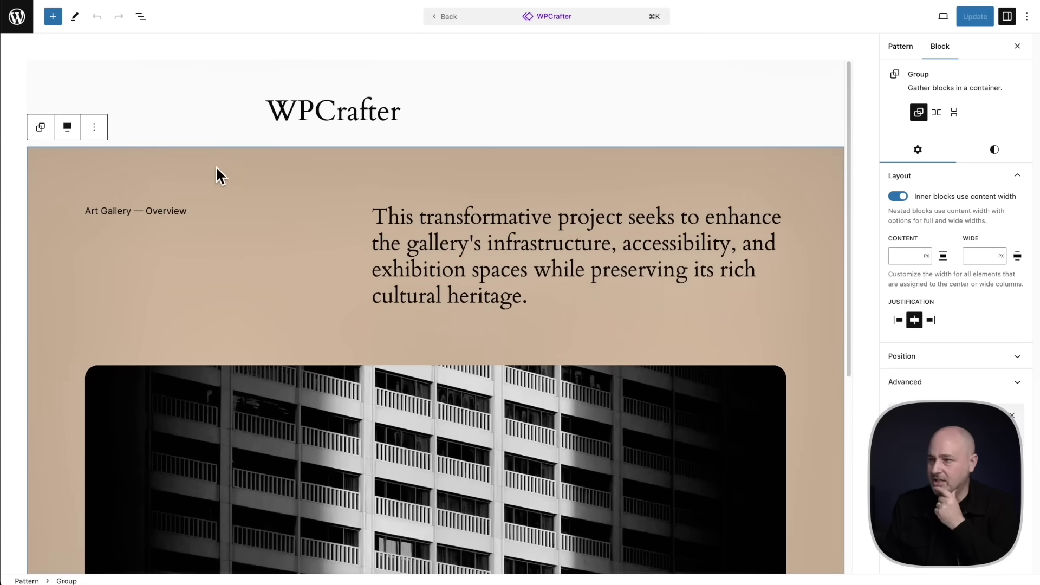
{"action": "left_click", "coordinate": [988, 154]}
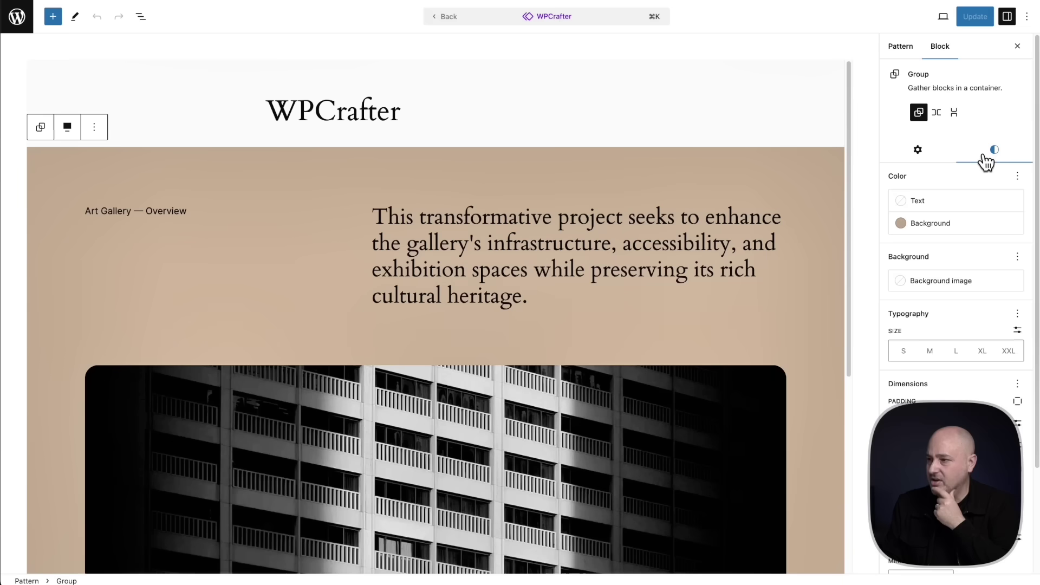
{"action": "left_click", "coordinate": [928, 224]}
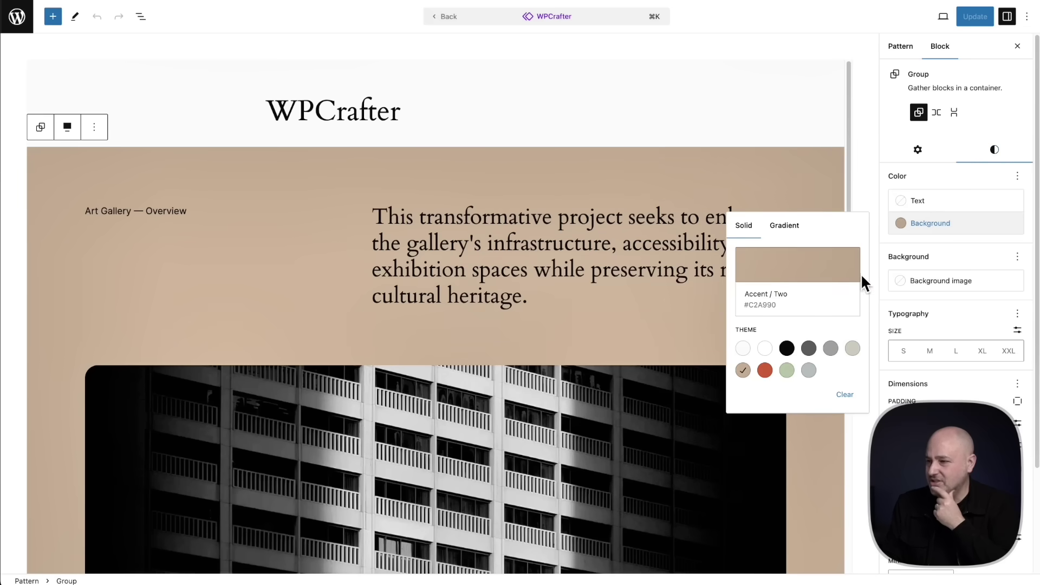
{"action": "left_click", "coordinate": [785, 279]}
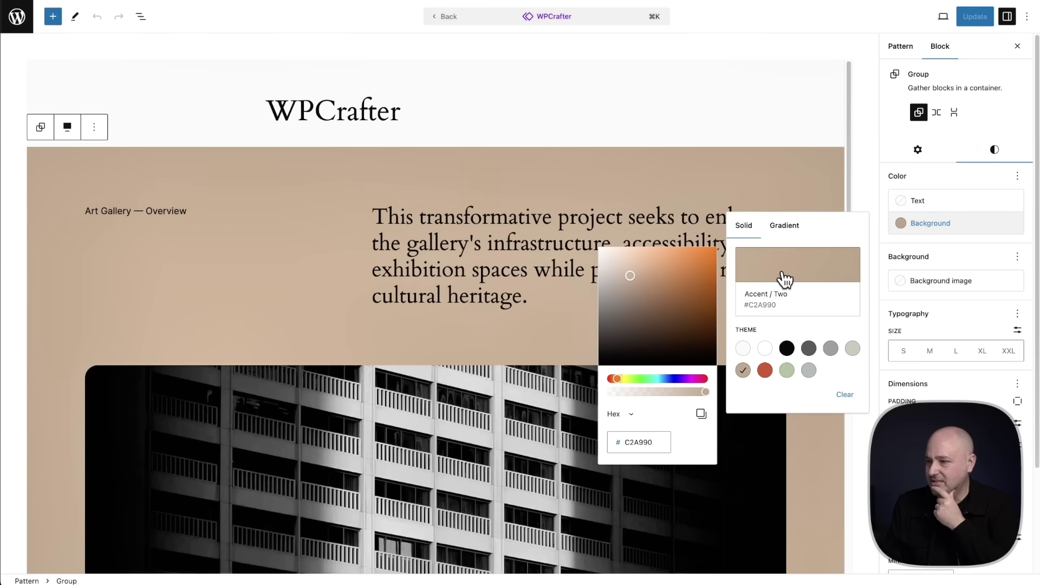
{"action": "mouse_move", "coordinate": [629, 274]}
{"action": "left_mouse_down"}
{"action": "mouse_move", "coordinate": [636, 295]}
{"action": "mouse_move", "coordinate": [630, 256]}
{"action": "left_mouse_up"}
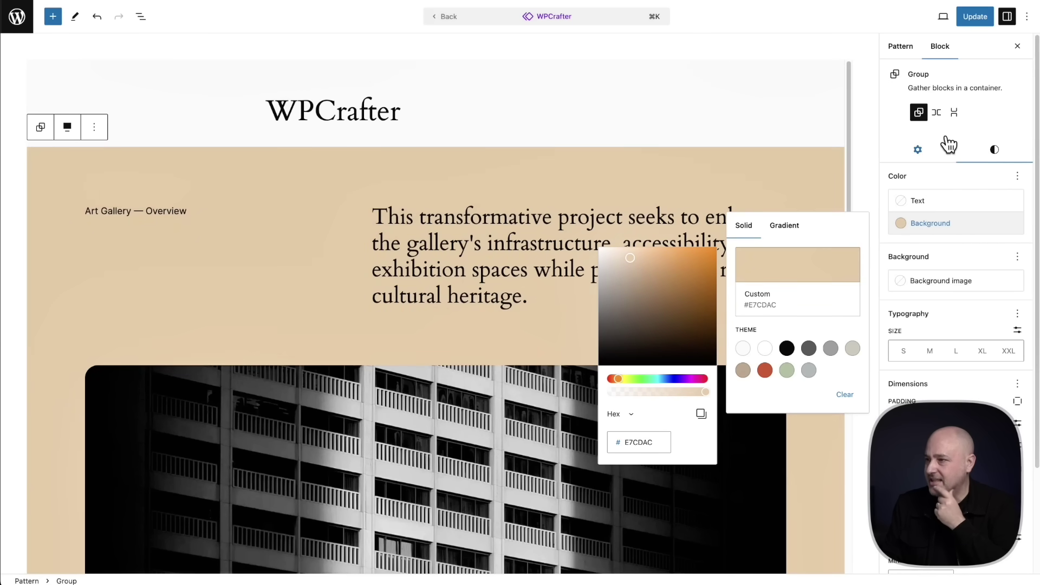
{"action": "left_click", "coordinate": [973, 15]}
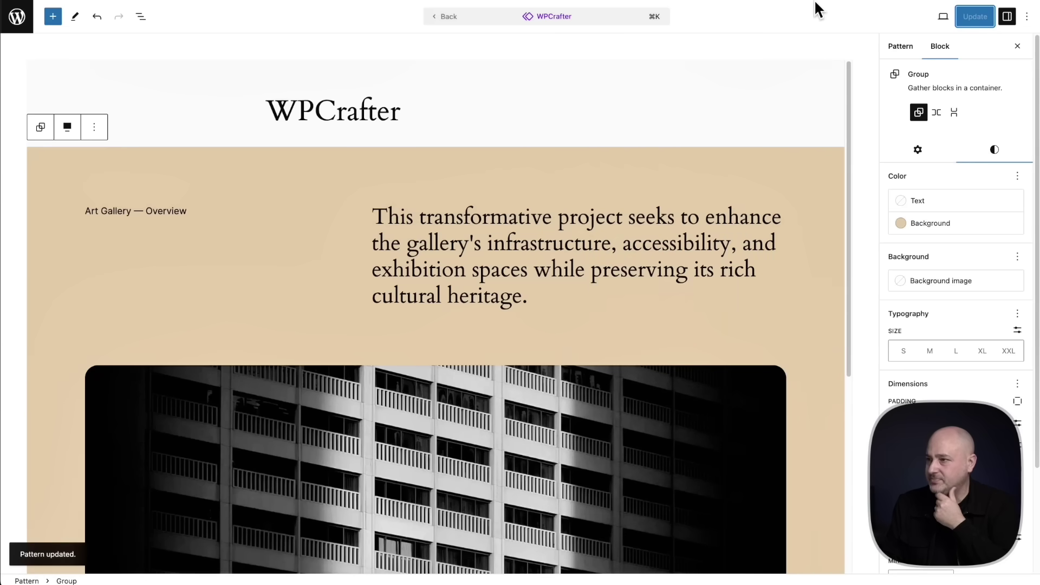
{"action": "key", "text": "ctrl+Tab"}
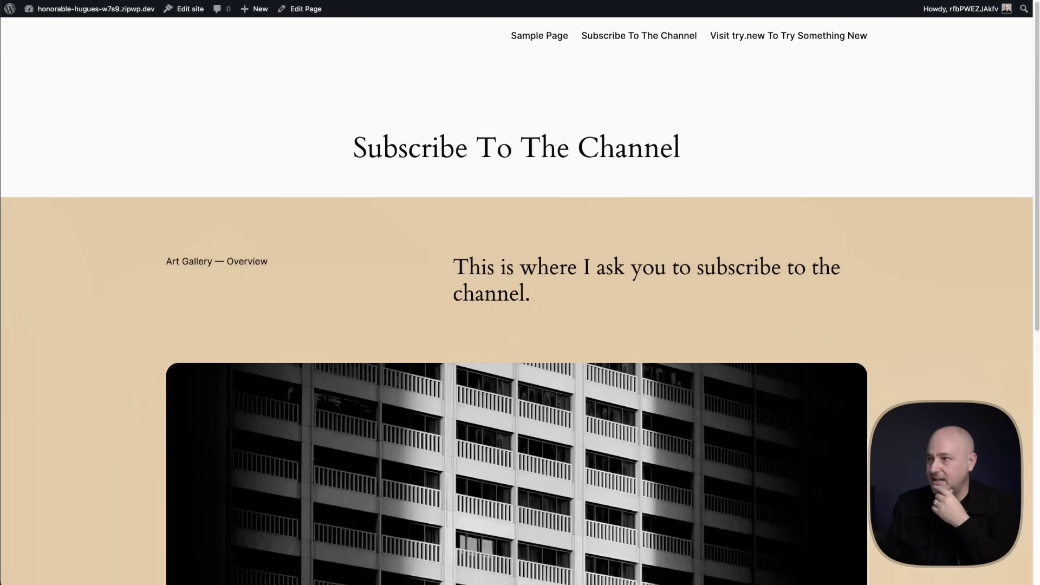
Check that the published Visit try.new page shows the lighter beige pattern section
{"action": "key", "text": "ctrl+Tab"}
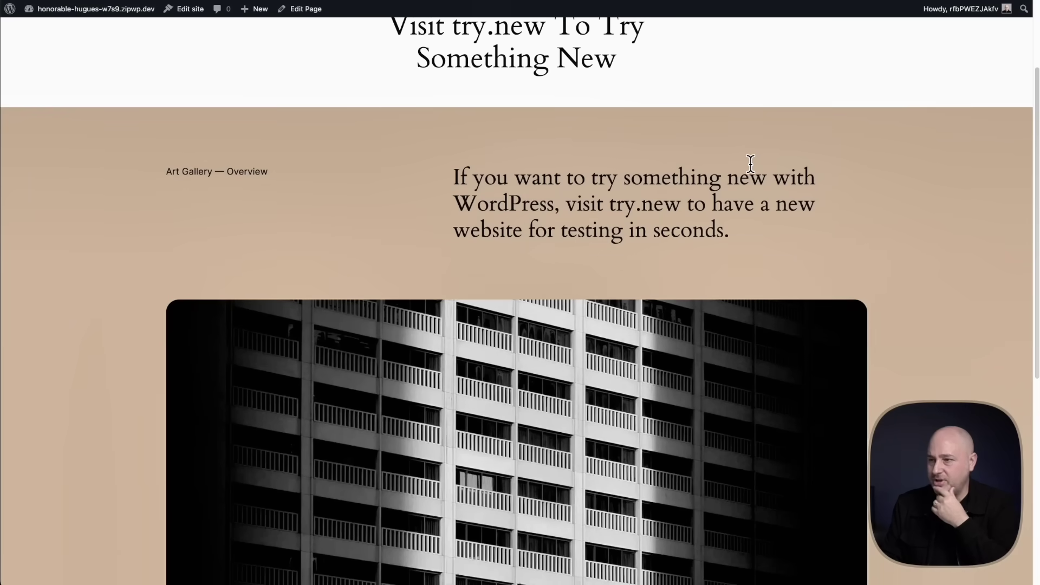
{"action": "scroll", "coordinate": [753, 162], "scroll_direction": "up", "scroll_amount": 3}
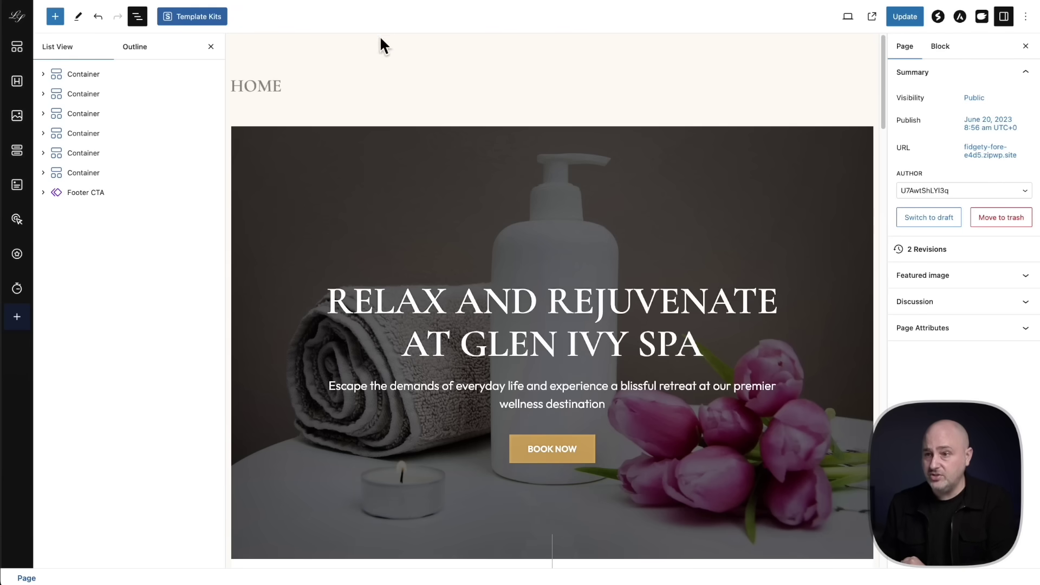
Rename the fourth Container block to 'About The Facility' in List View
{"action": "left_click", "coordinate": [122, 135]}
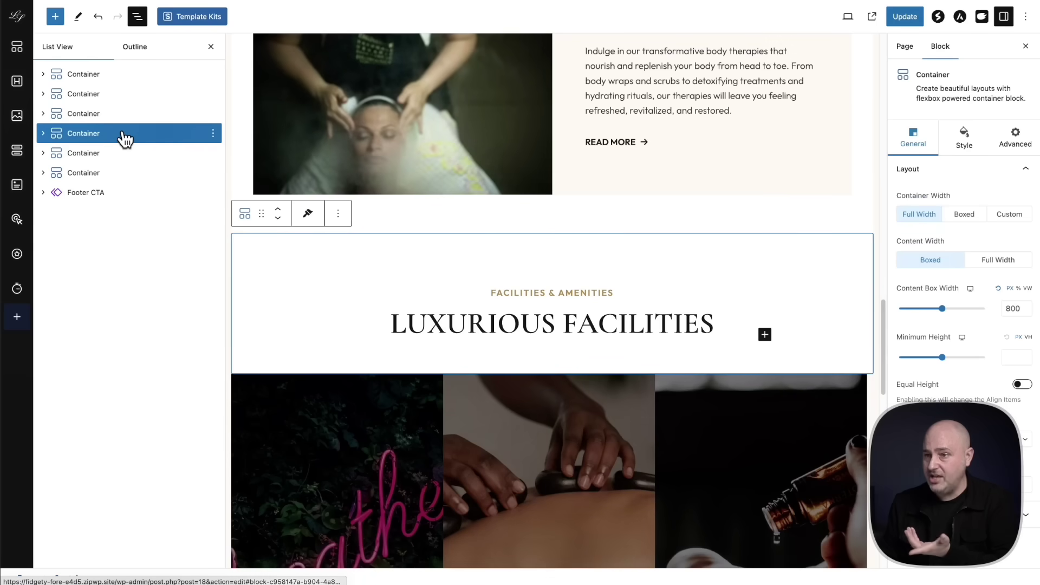
{"action": "left_click", "coordinate": [43, 133]}
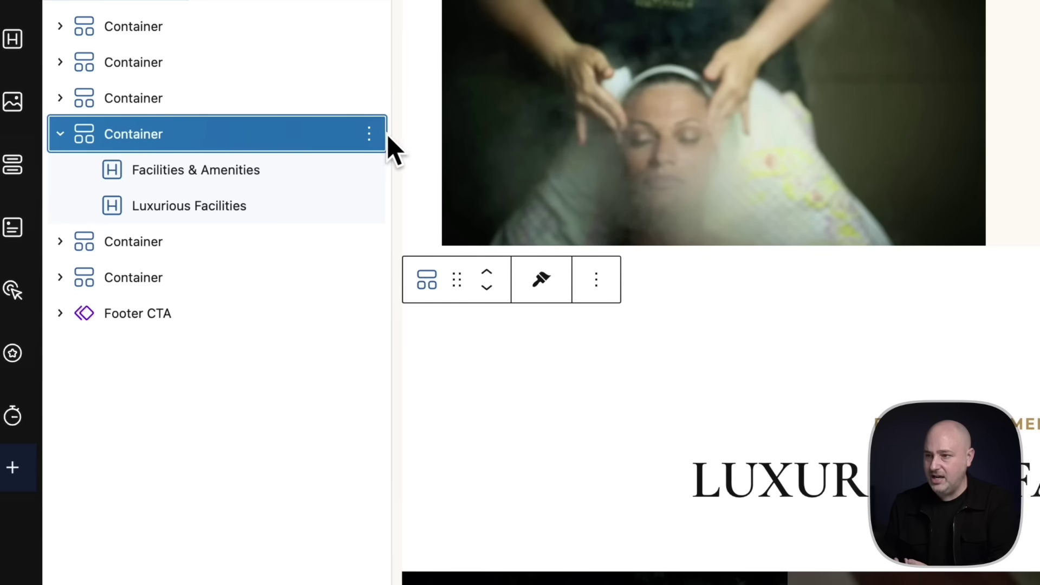
{"action": "left_click", "coordinate": [370, 135]}
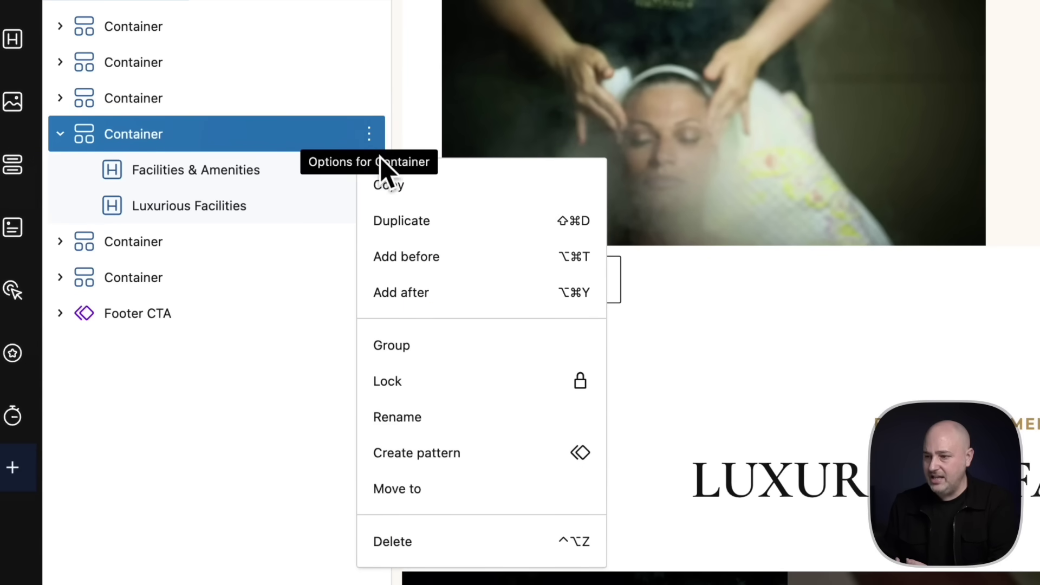
{"action": "left_click", "coordinate": [425, 416]}
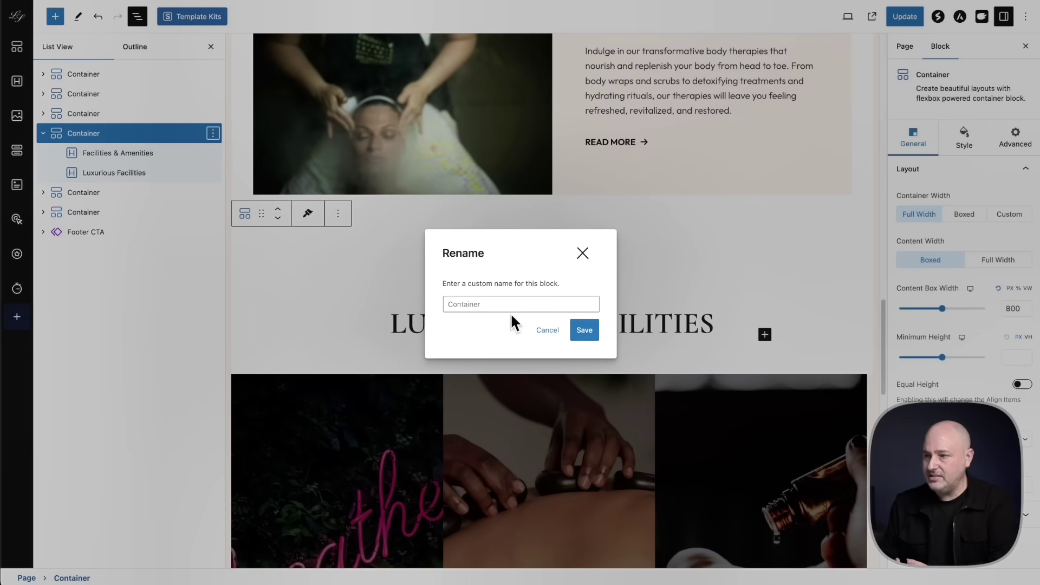
{"action": "left_click", "coordinate": [511, 304]}
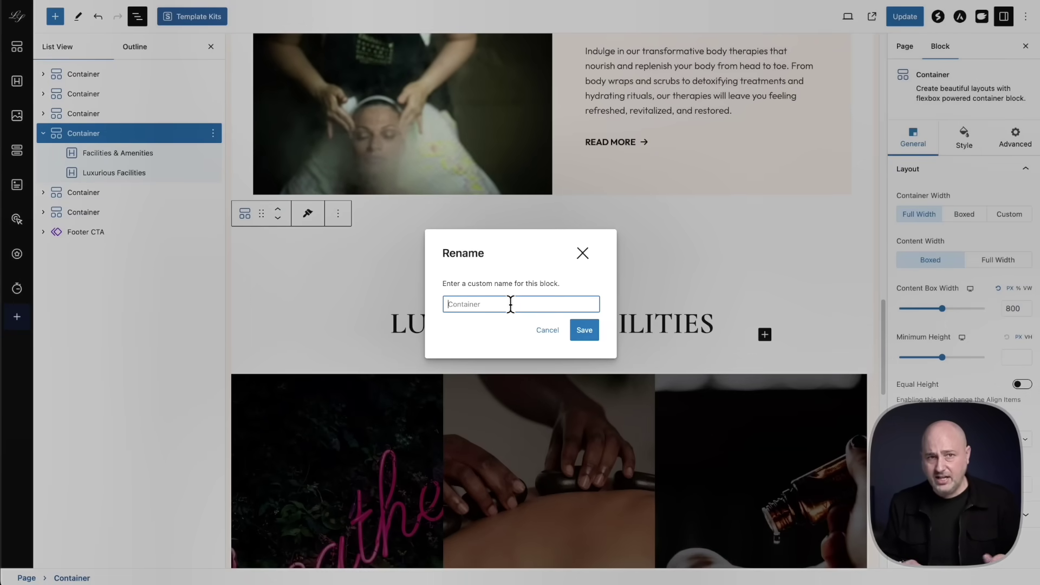
{"action": "type", "text": "About The Facility"}
{"action": "left_click", "coordinate": [579, 330]}
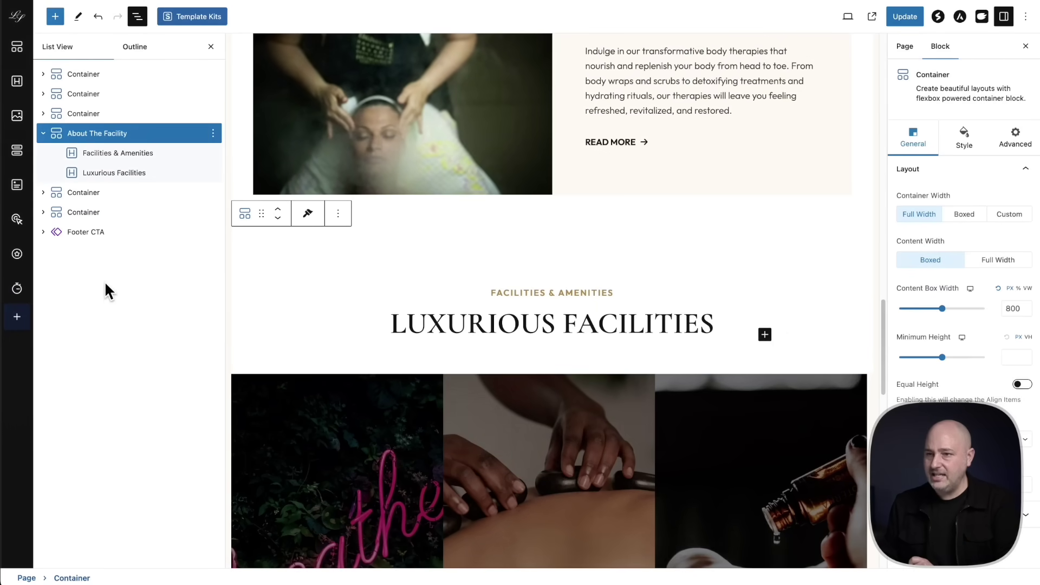
{"action": "left_click", "coordinate": [44, 135]}
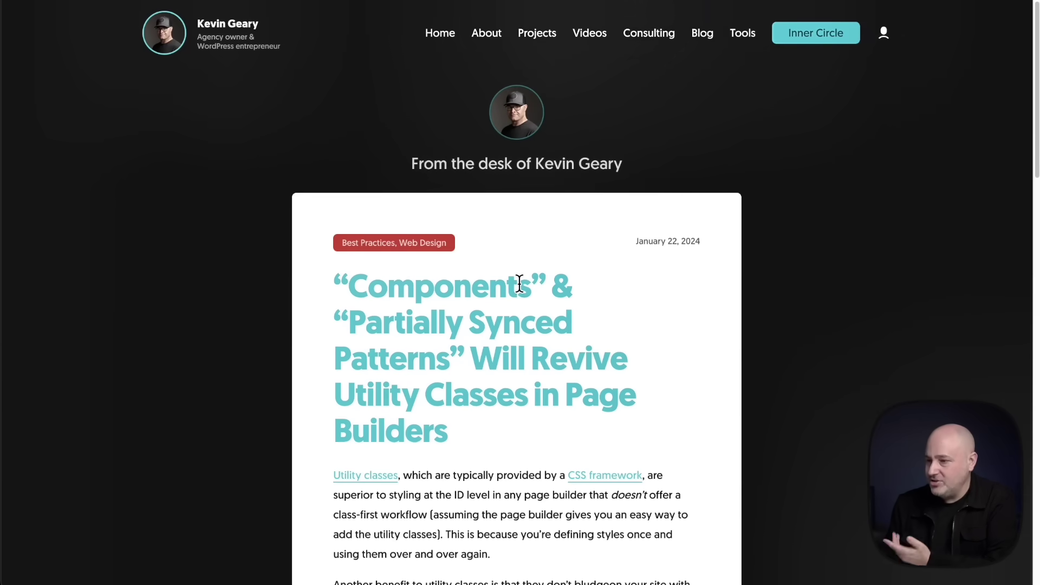
{"action": "scroll", "coordinate": [655, 287], "scroll_direction": "down", "scroll_amount": 4}
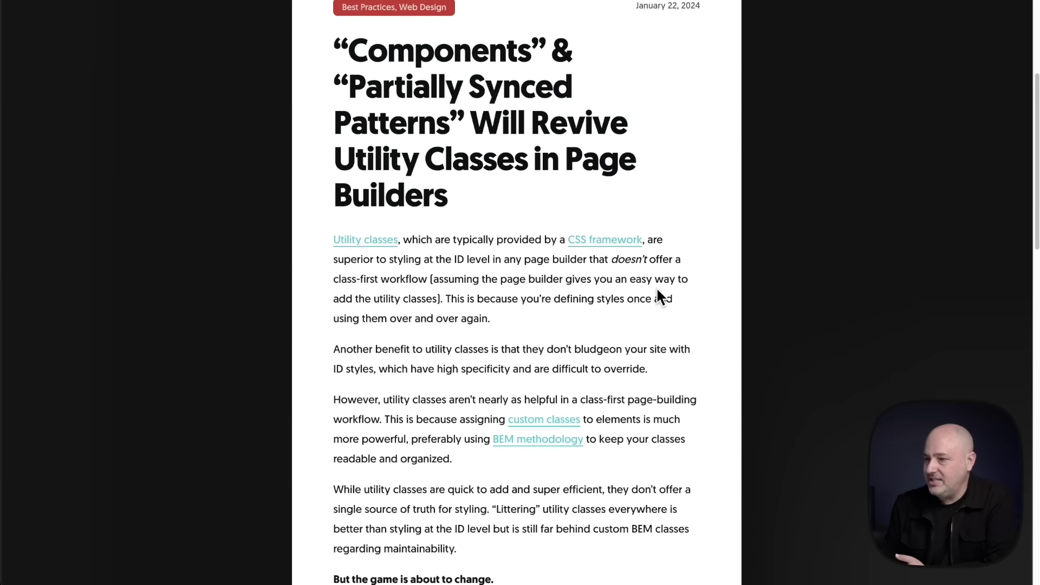
{"action": "scroll", "coordinate": [657, 290], "scroll_direction": "down", "scroll_amount": 8}
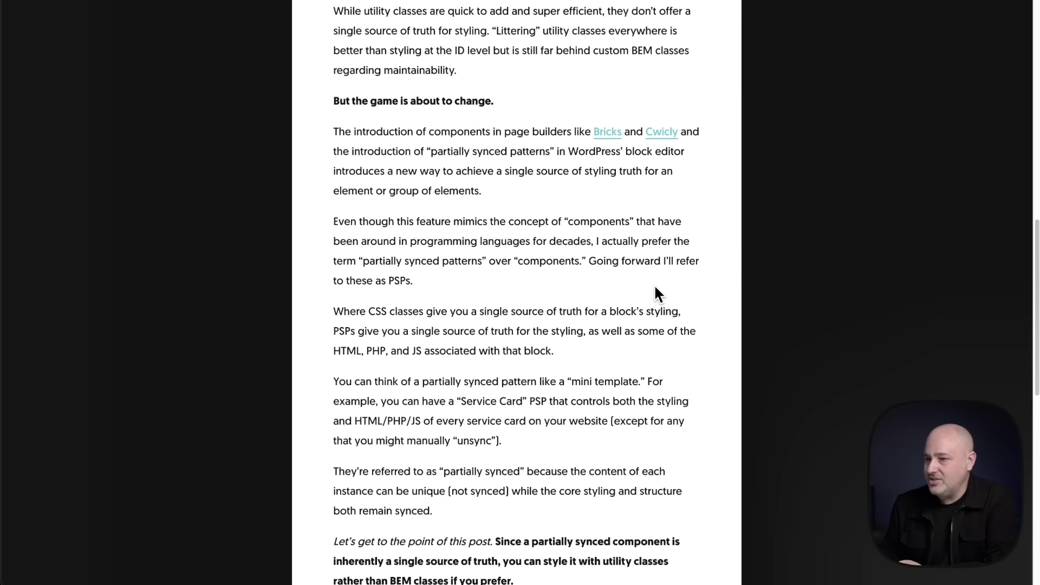
{"action": "scroll", "coordinate": [655, 287], "scroll_direction": "down", "scroll_amount": 5}
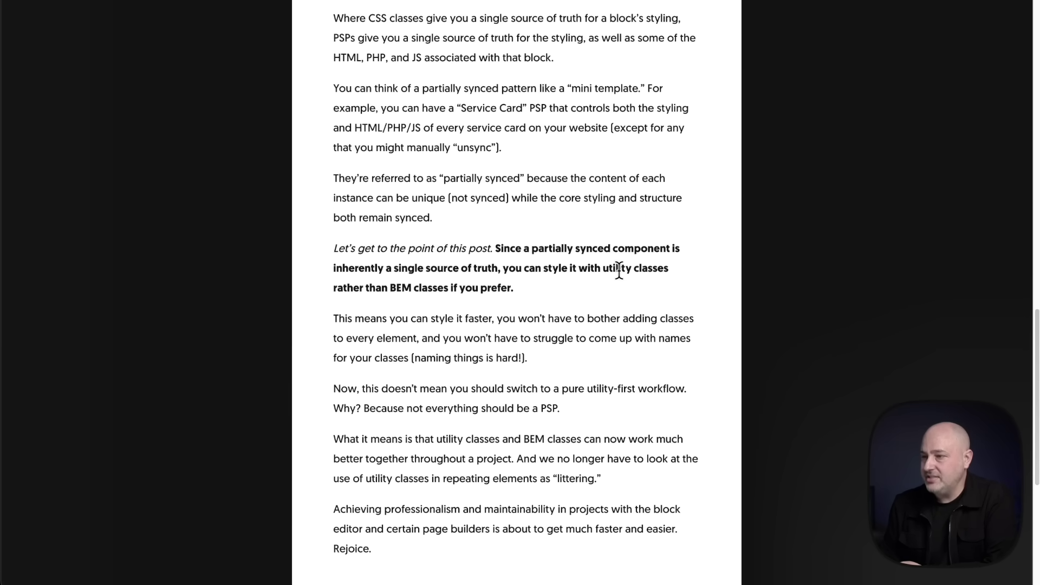
{"action": "scroll", "coordinate": [542, 255], "scroll_direction": "up", "scroll_amount": 3}
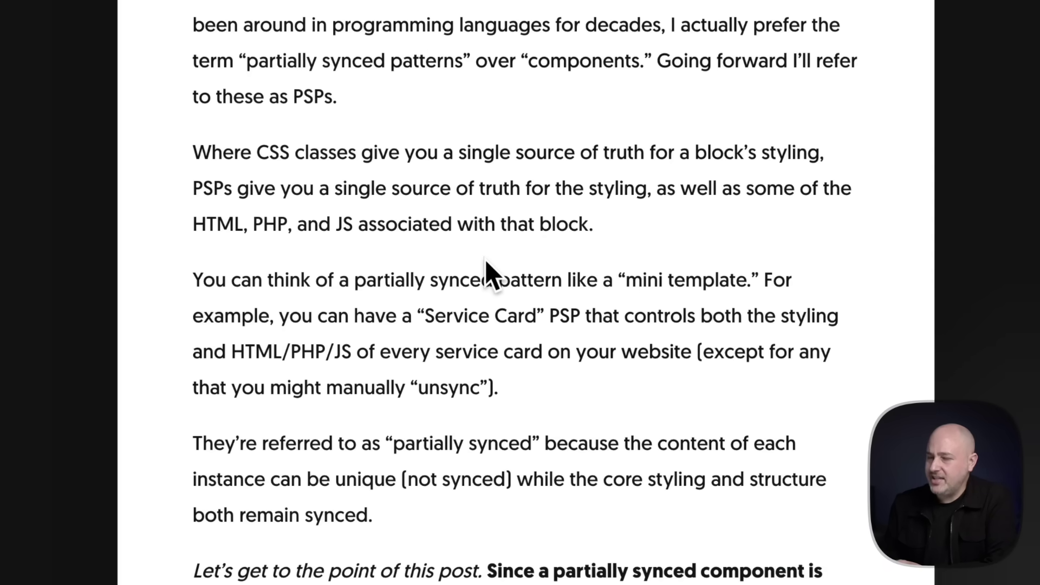
{"action": "left_click_drag", "start_coordinate": [211, 145], "coordinate": [608, 144]}
{"action": "left_click", "coordinate": [610, 145]}
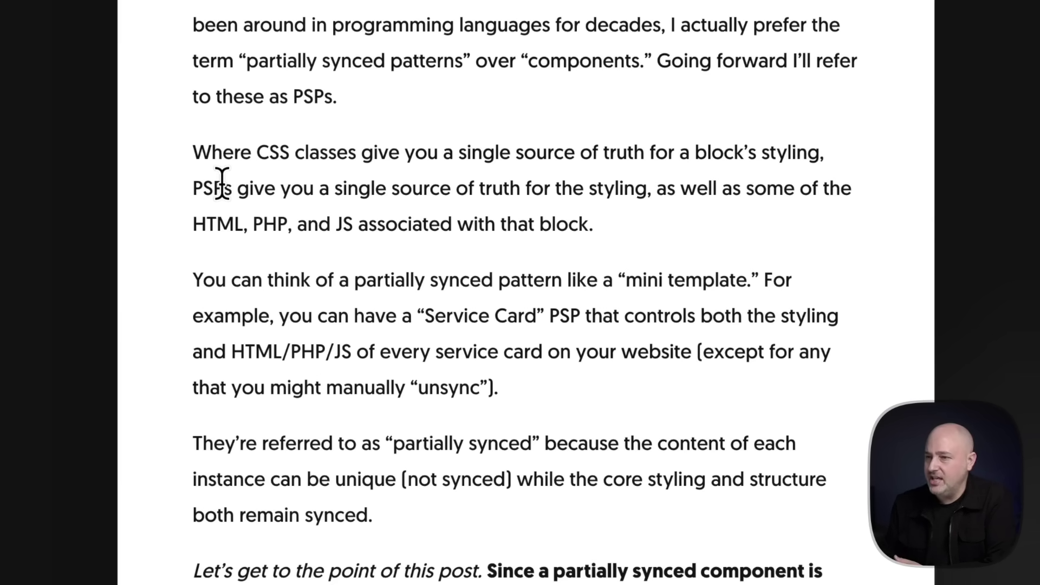
{"action": "left_click_drag", "start_coordinate": [222, 184], "coordinate": [641, 192]}
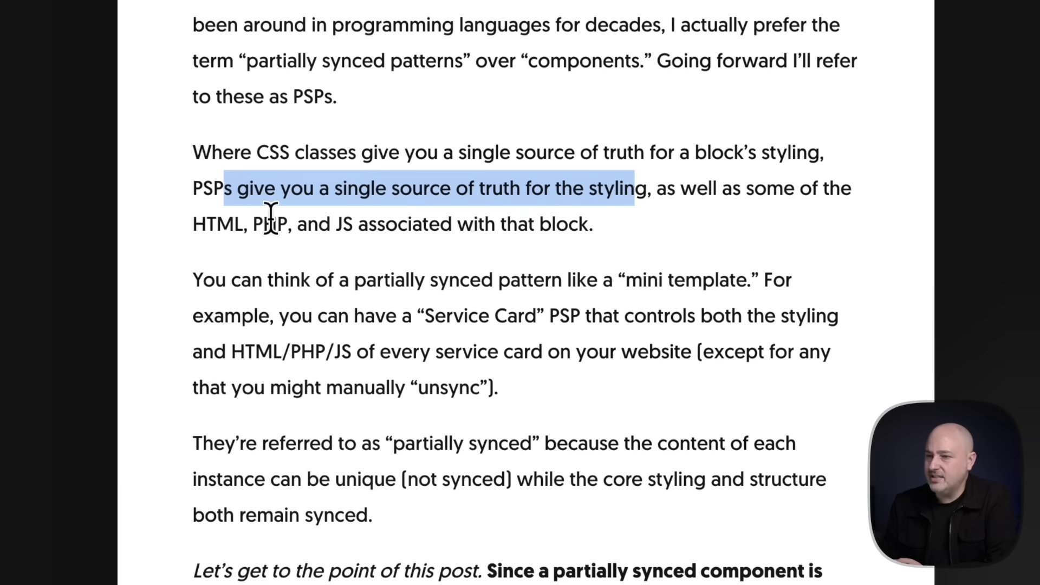
{"action": "left_click_drag", "start_coordinate": [193, 223], "coordinate": [623, 238]}
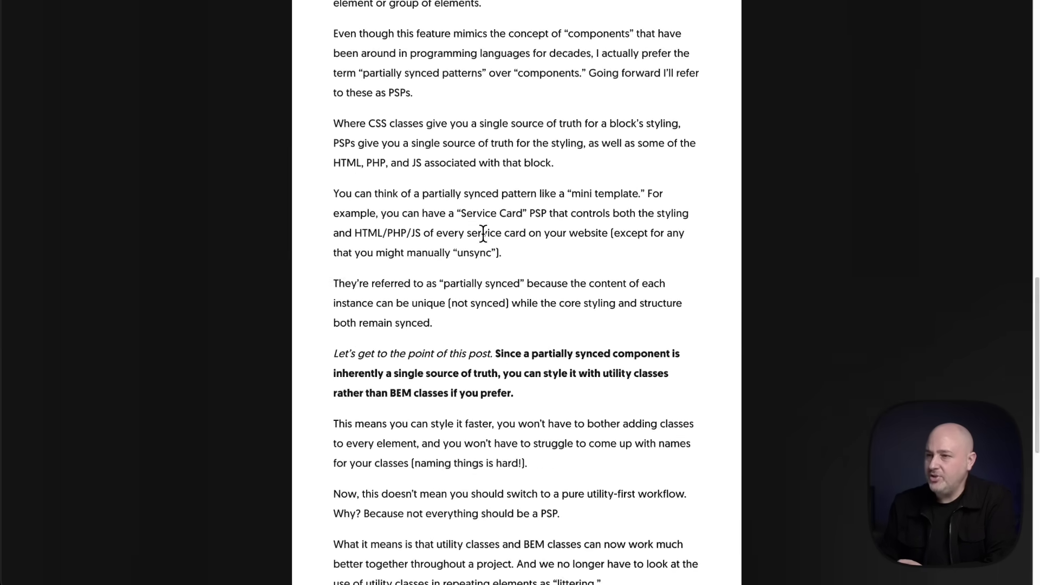
{"action": "scroll", "coordinate": [483, 233], "scroll_direction": "up", "scroll_amount": 15}
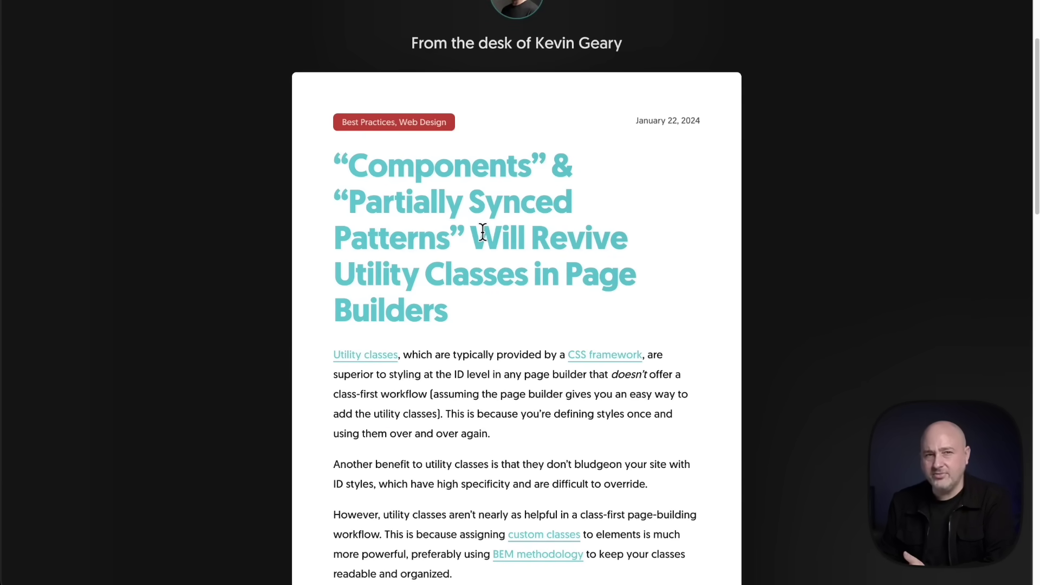